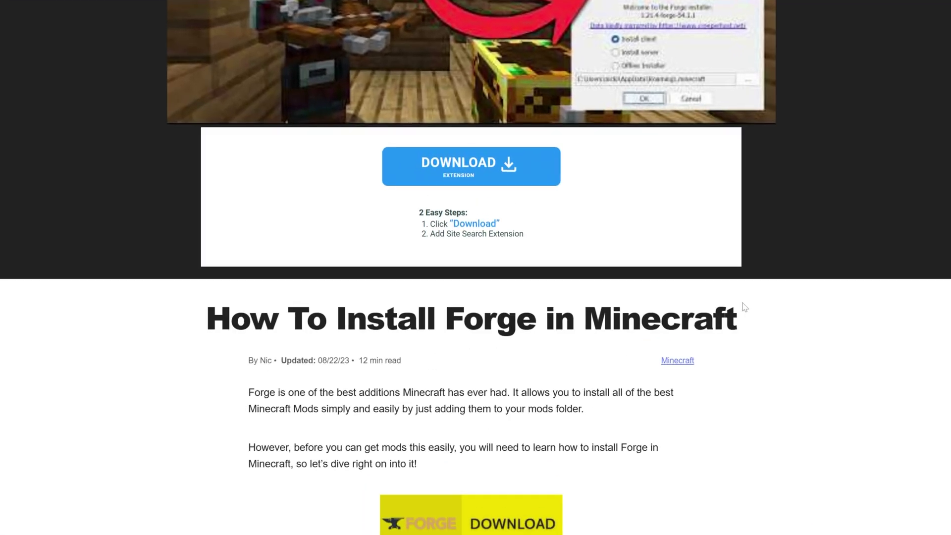
Save forge-1.21.5-55.0.3-installer.jar to Downloads via the guide's Forge download link, skipping the ad, and bring up the Java installation guide.
scroll(583, 269, down, 2)
scroll(638, 351, down, 2)
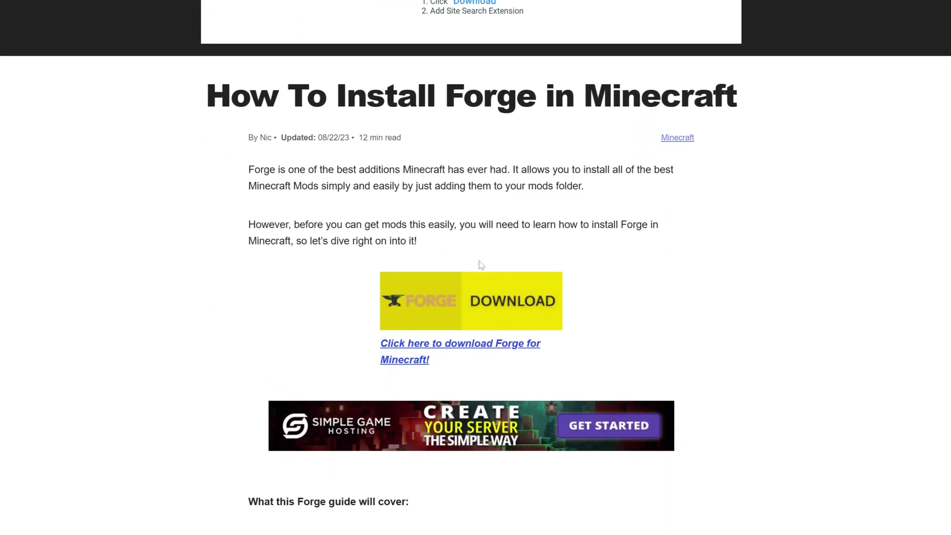
click(469, 278)
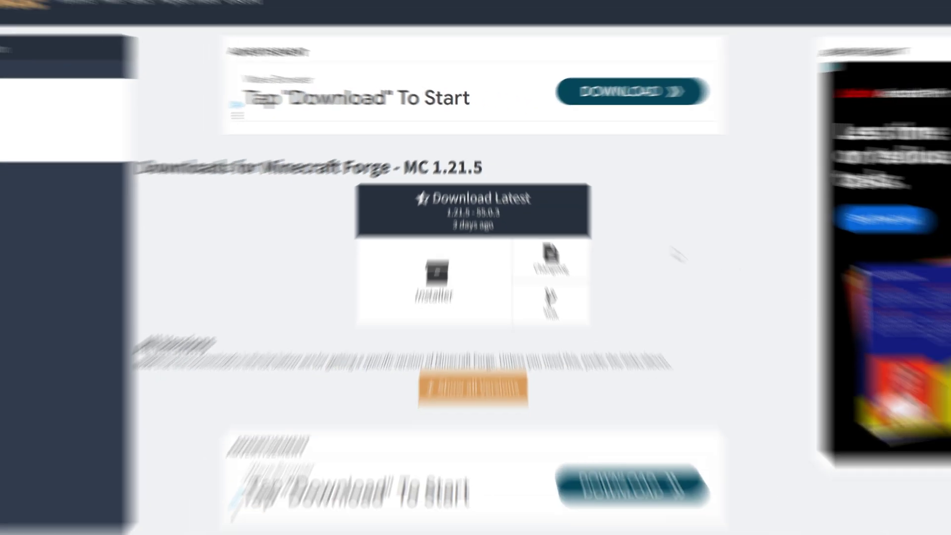
click(568, 204)
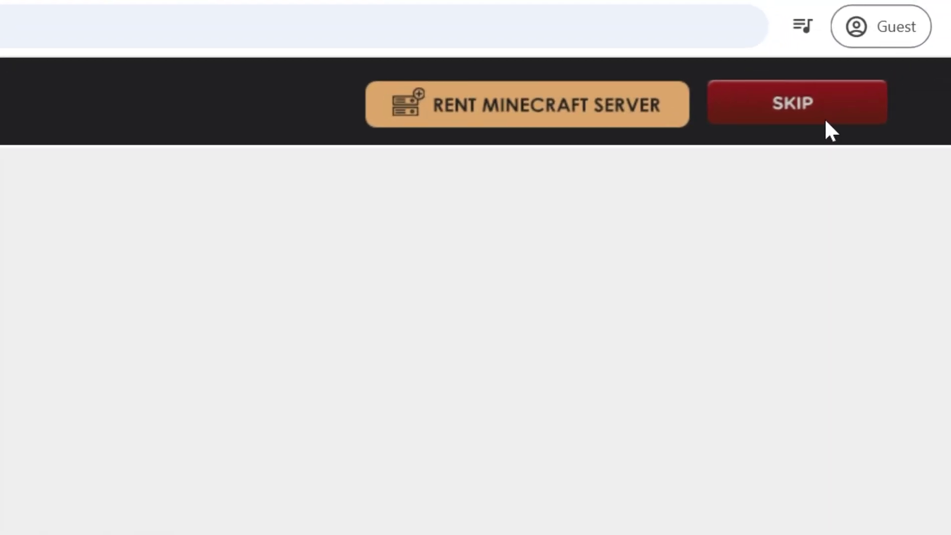
click(825, 129)
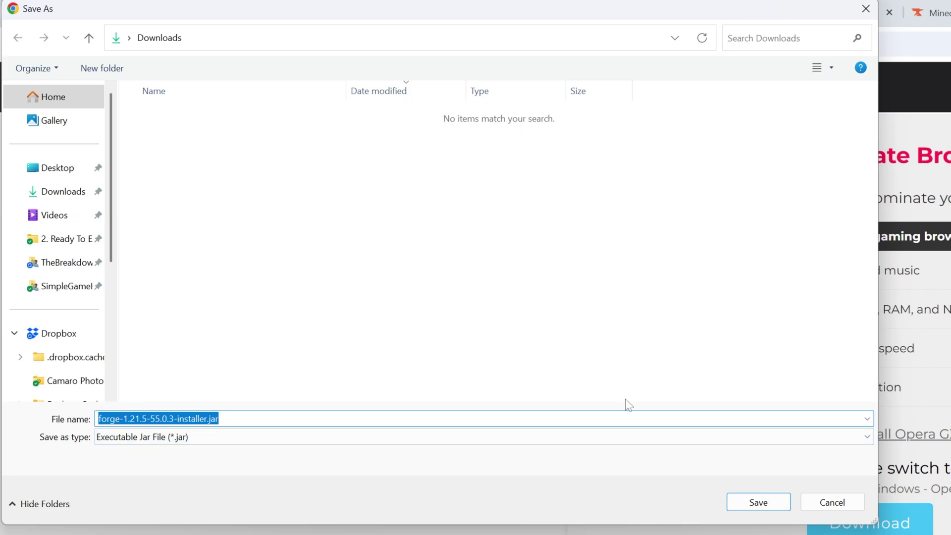
click(756, 504)
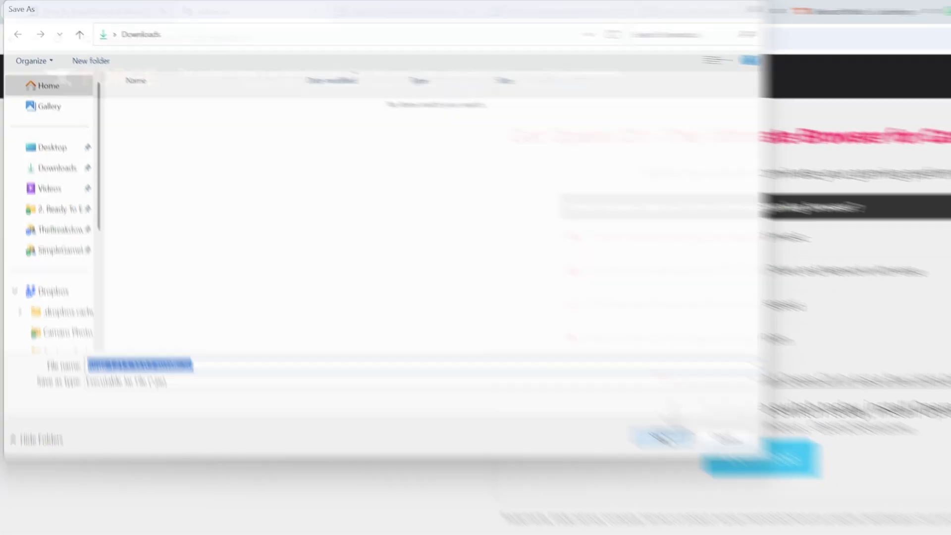
click(233, 7)
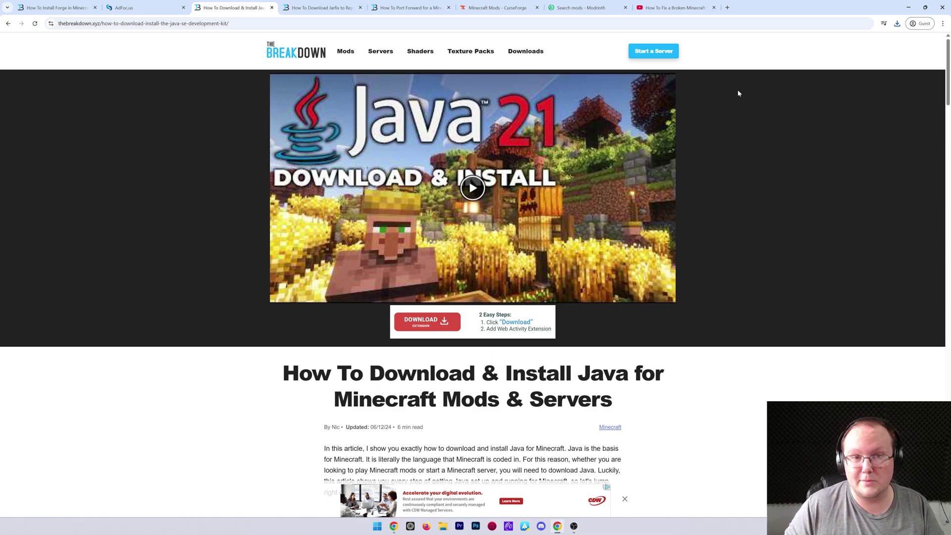
Look through the Simple Game Hosting homepage's hosting description, live chat support and one-click modpack installer features.
drag(298, 224, 434, 229)
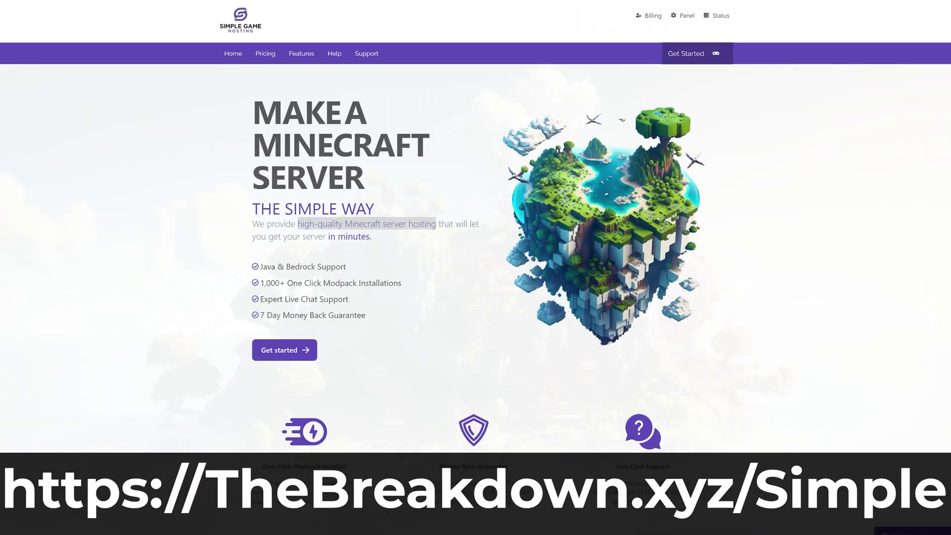
scroll(475, 222, down, 4)
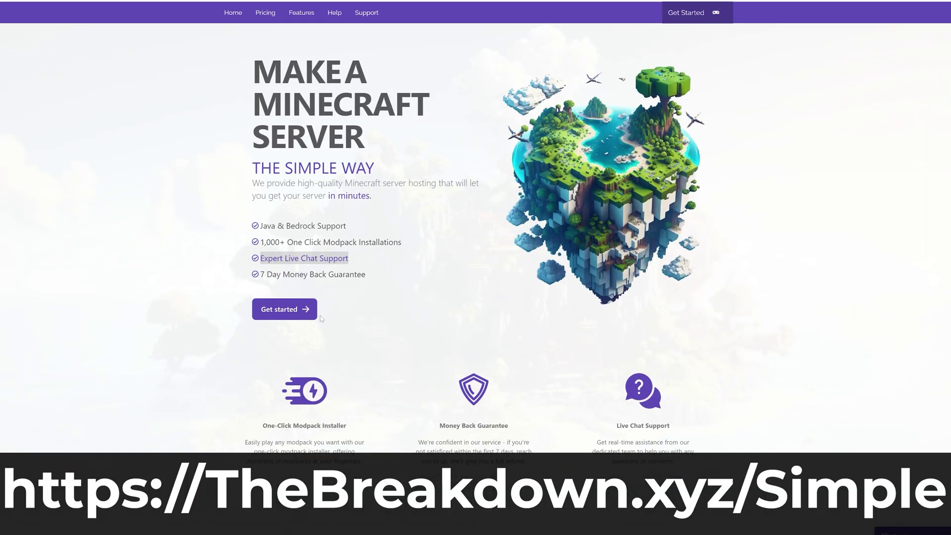
drag(262, 263, 353, 263)
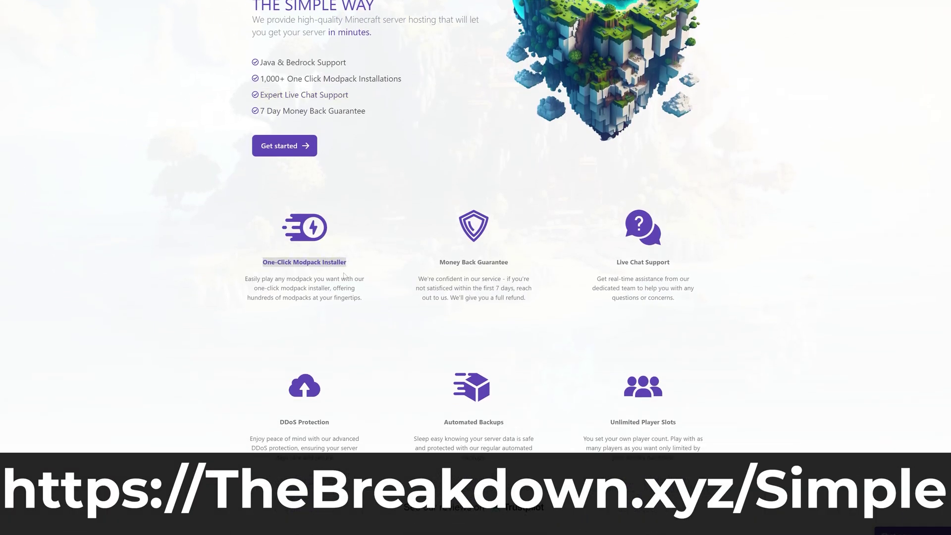
Filter the server's modpack list to version 1.20.1 and skim the help article How To Add Mods to Your Minecraft Server.
click(616, 121)
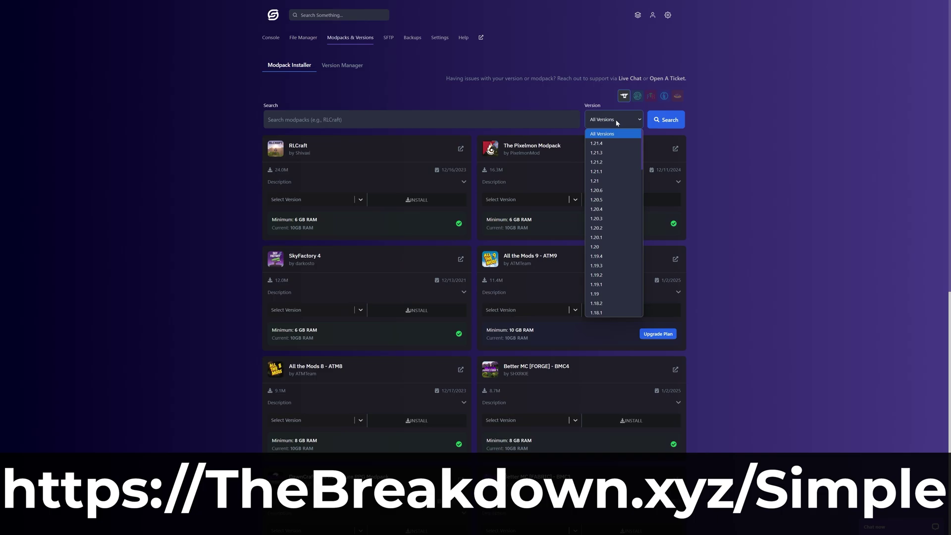
click(609, 237)
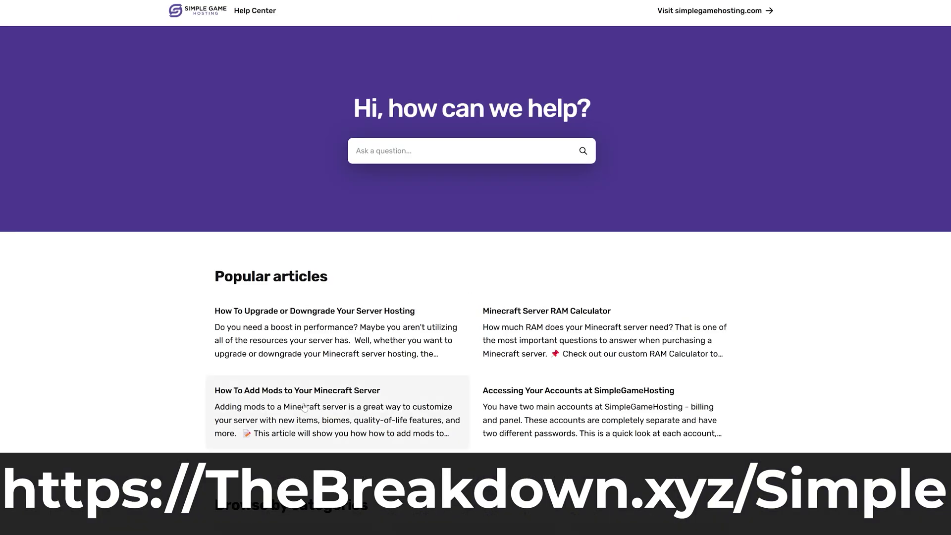
click(305, 409)
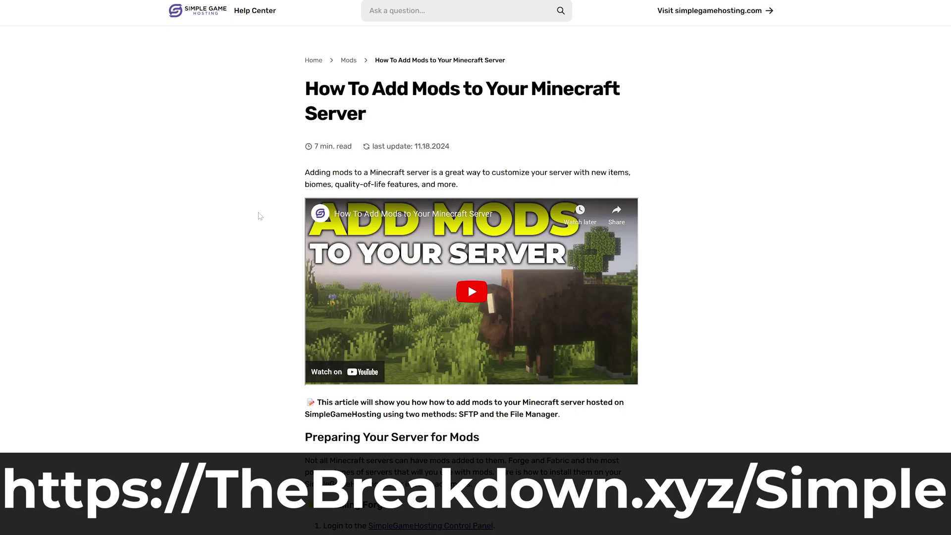
scroll(258, 216, down, 15)
scroll(258, 213, down, 20)
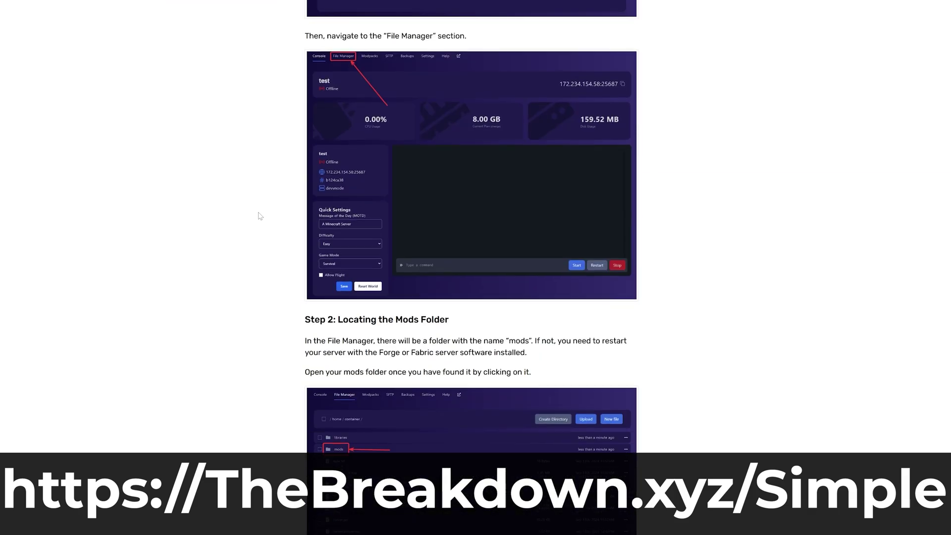
Choose Forge in the Minecraft Version Selector and enable command blocks in the server settings.
click(295, 222)
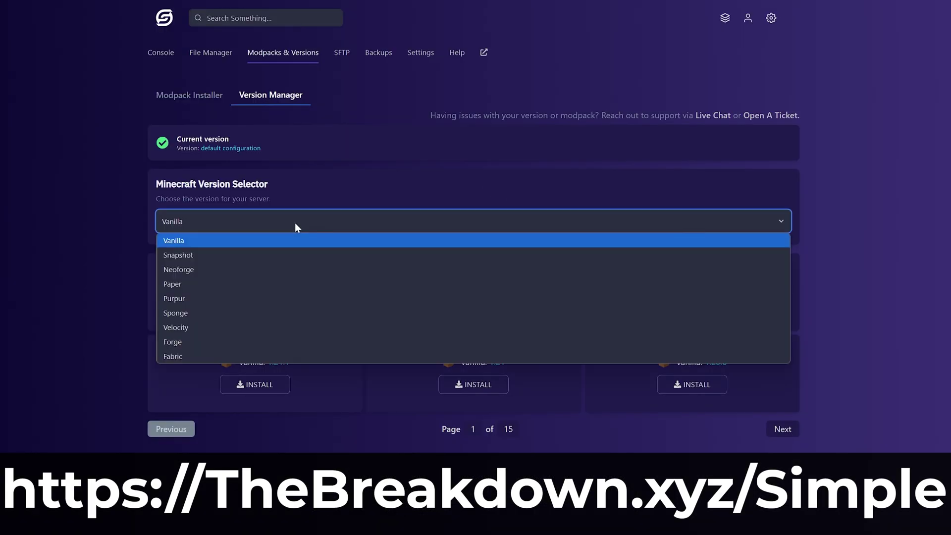
click(307, 341)
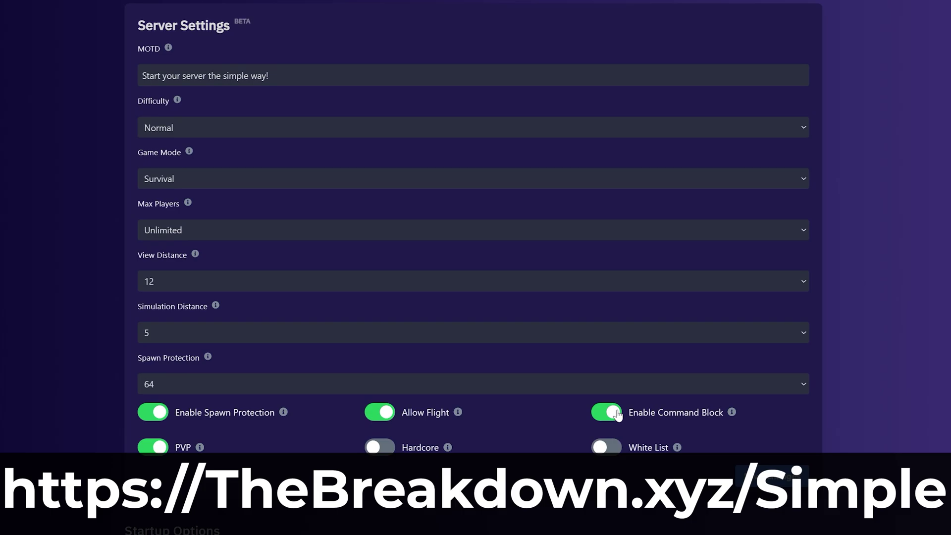
click(604, 409)
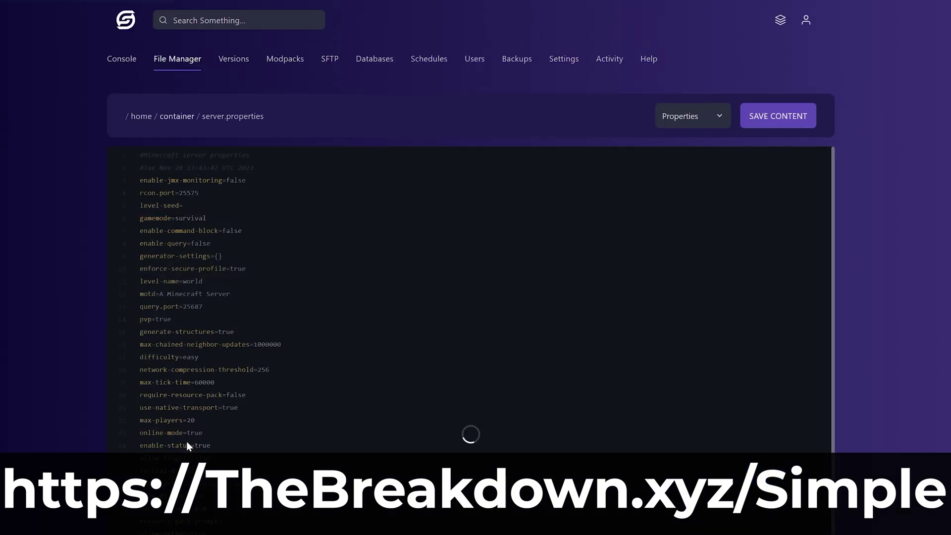
Skim the Setting Up Modpacks on Your Minecraft Server article and start a new server backup without a name.
text(1234567890)
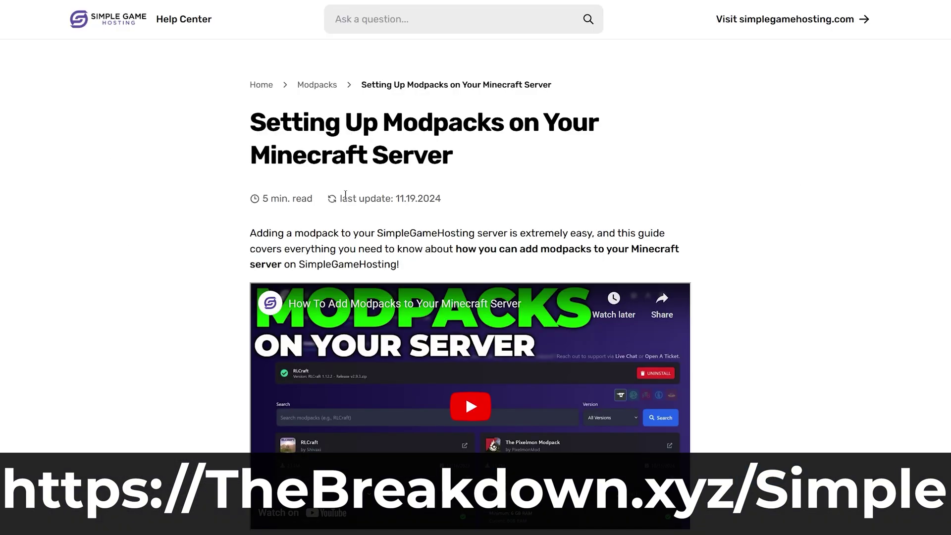
scroll(740, 327, down, 20)
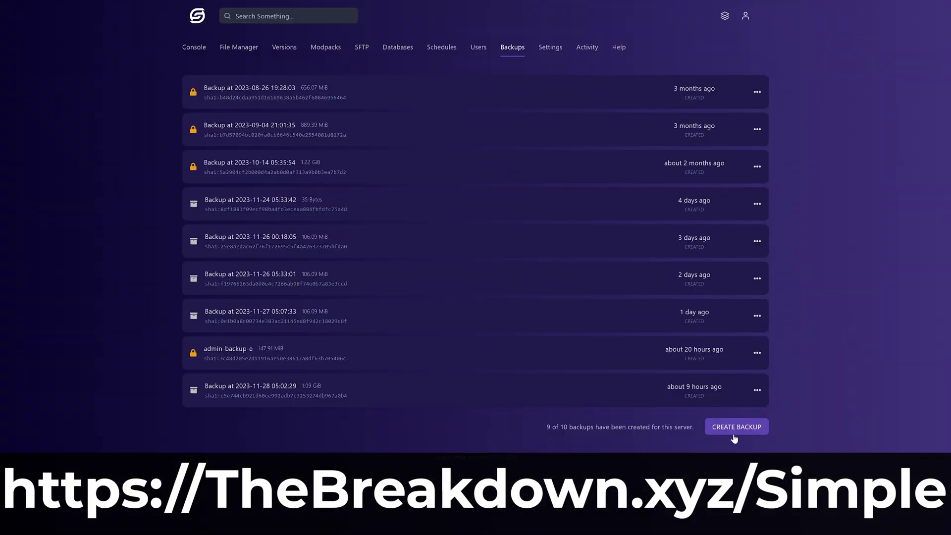
click(737, 427)
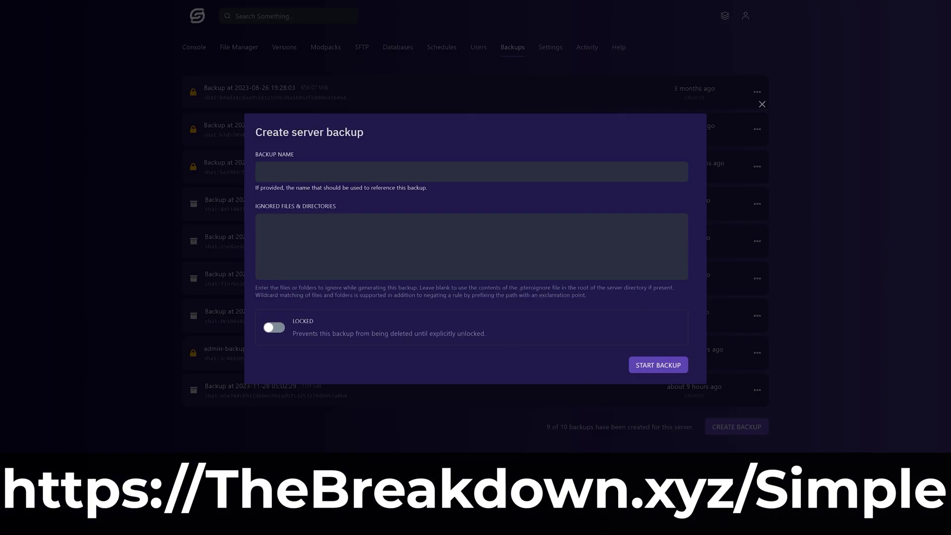
click(640, 370)
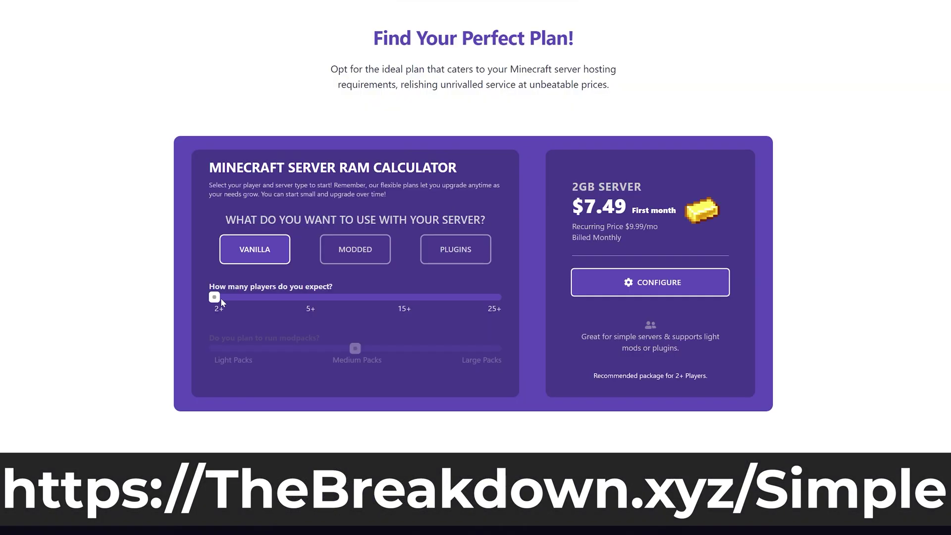
Adjust the expected player count in the Minecraft server RAM calculator and review the control panel title and Java & Bedrock support.
mouse_move(221, 298)
mouse_down()
mouse_move(310, 297)
mouse_move(214, 297)
mouse_up()
click(421, 298)
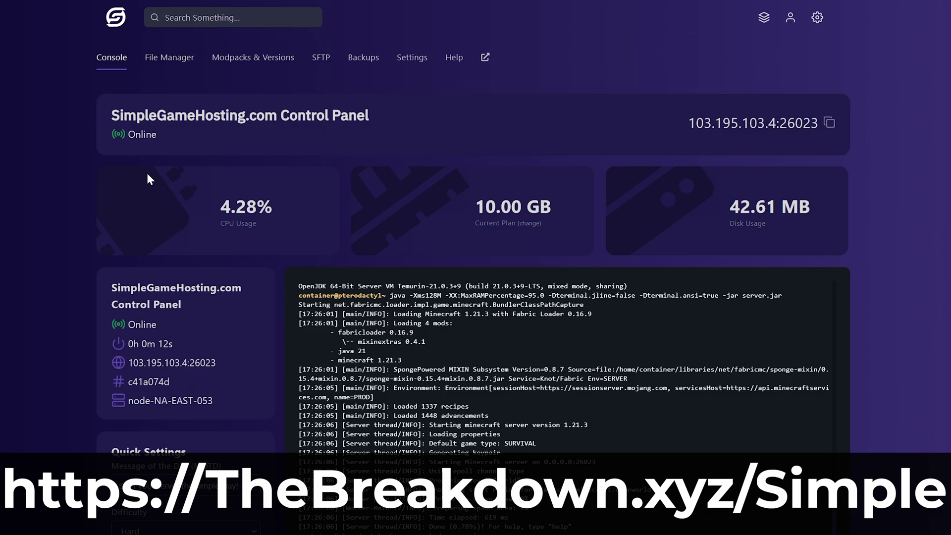
drag(112, 115, 369, 119)
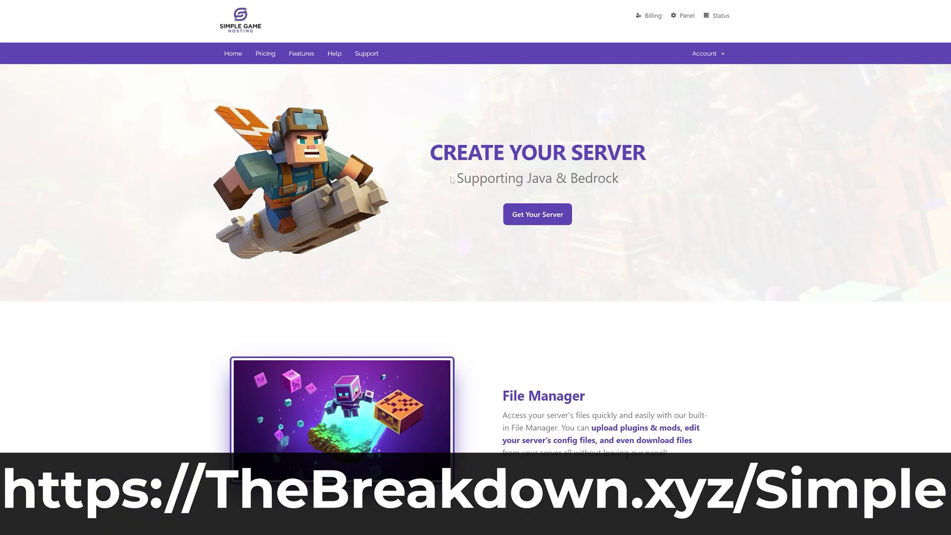
drag(456, 178, 619, 180)
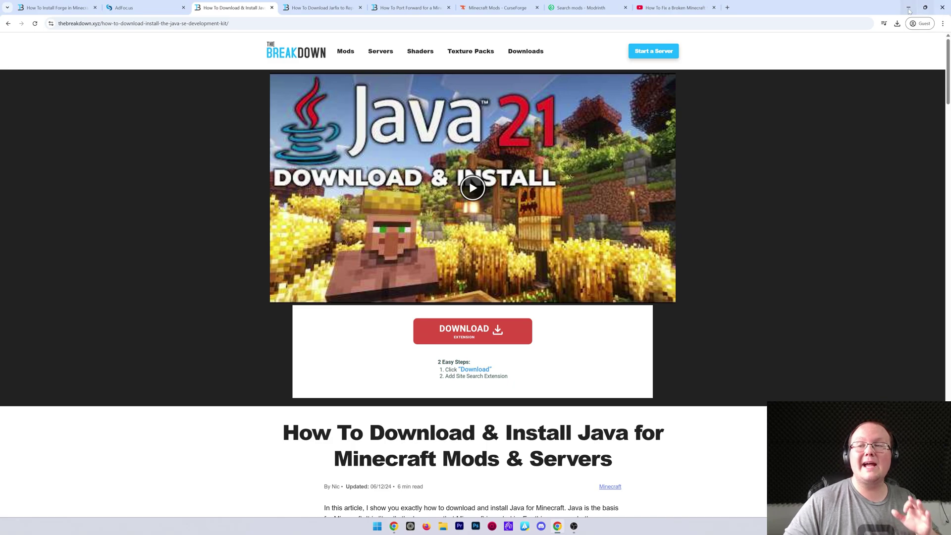
Minimize the browser and create a desktop folder named Forge 1.21.5 Server.
click(909, 8)
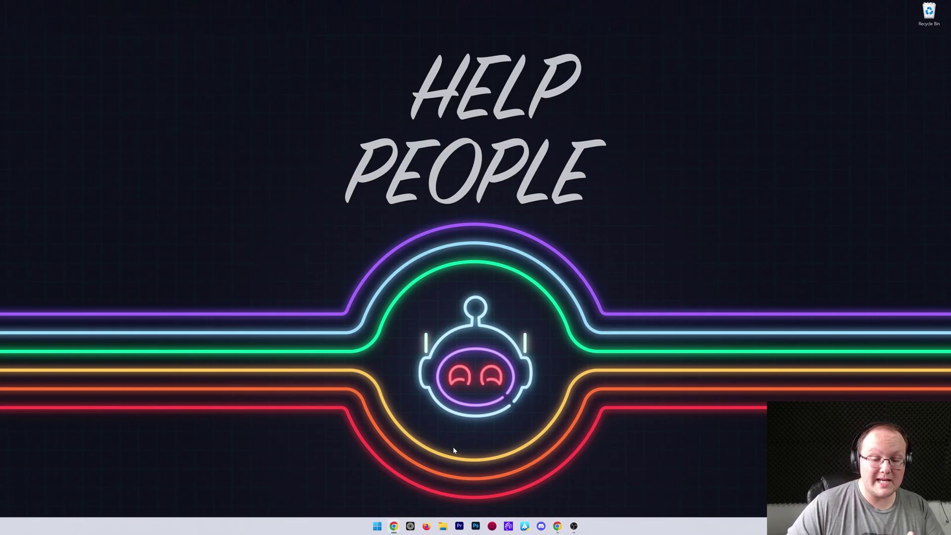
right_click(353, 81)
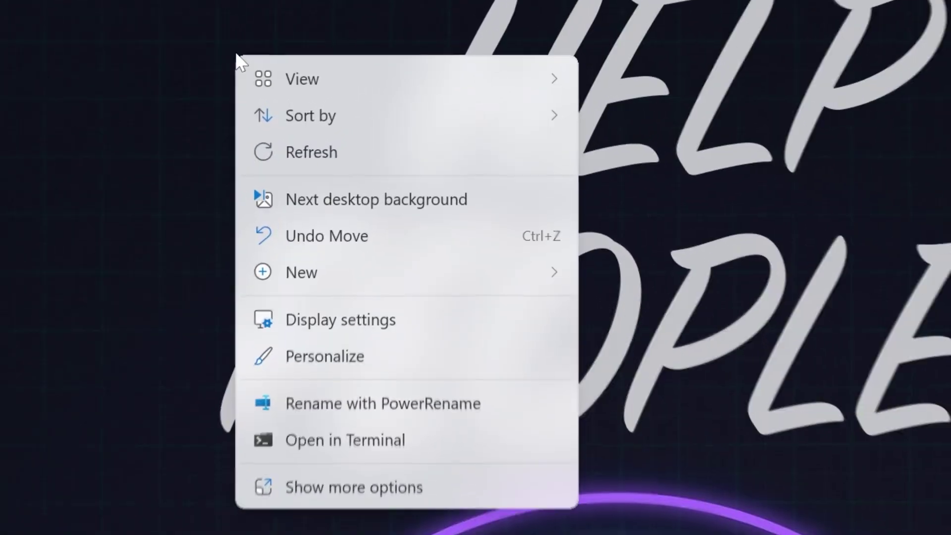
mouse_move(355, 277)
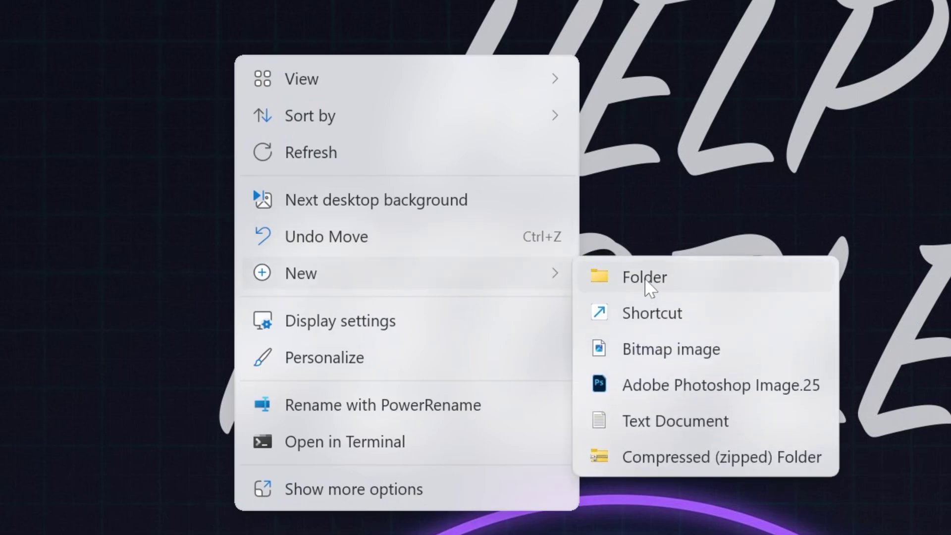
click(591, 278)
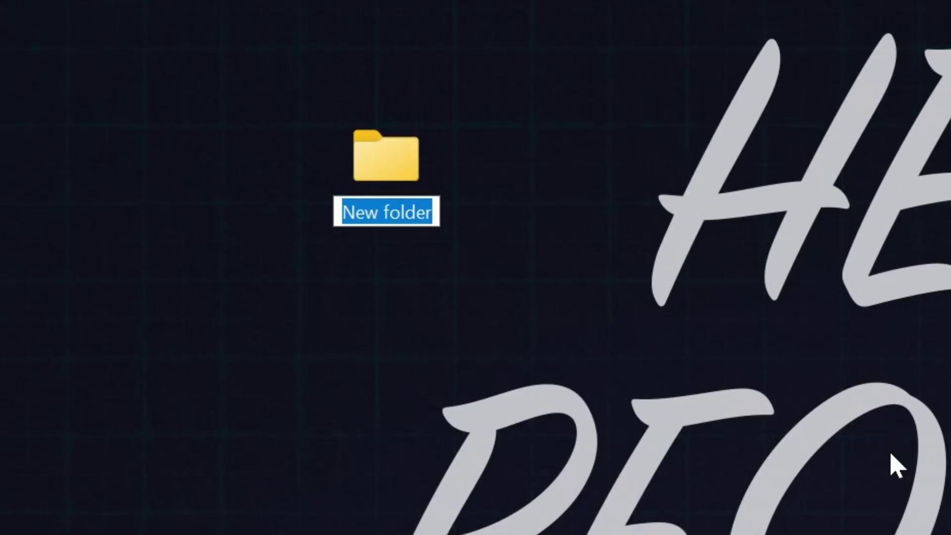
text(Forge 1.21.5 Serv)
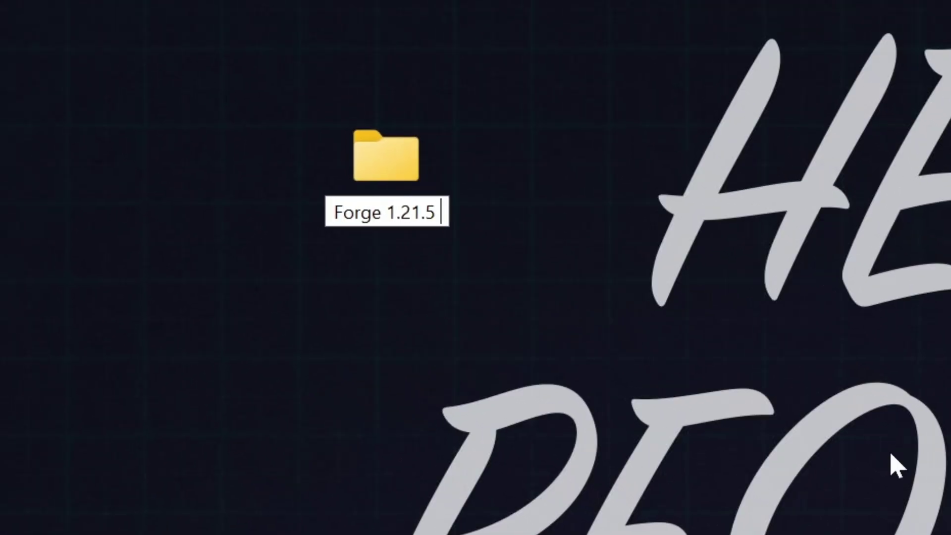
text(erv)
key(Return)
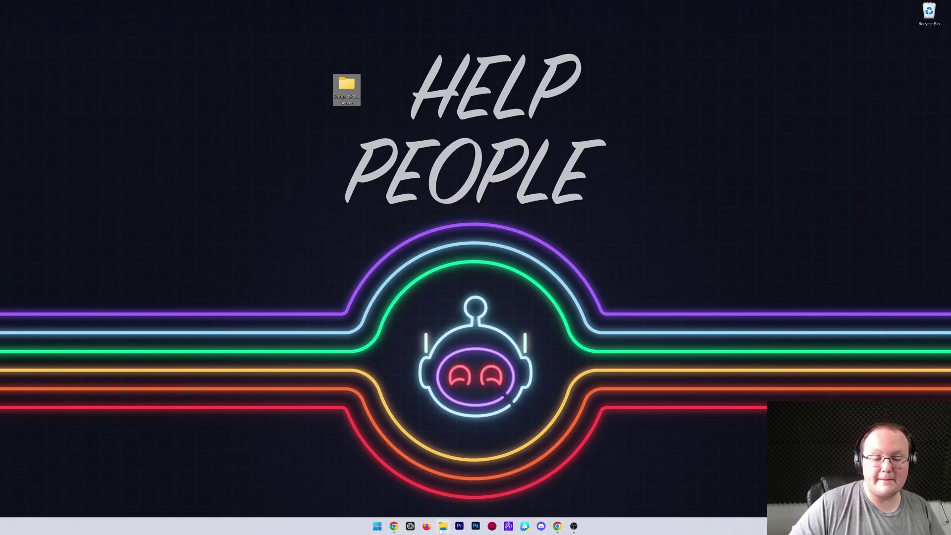
Bring the Forge installer from the Downloads folder onto the desktop and bring up its actions for opening it with another program.
click(442, 527)
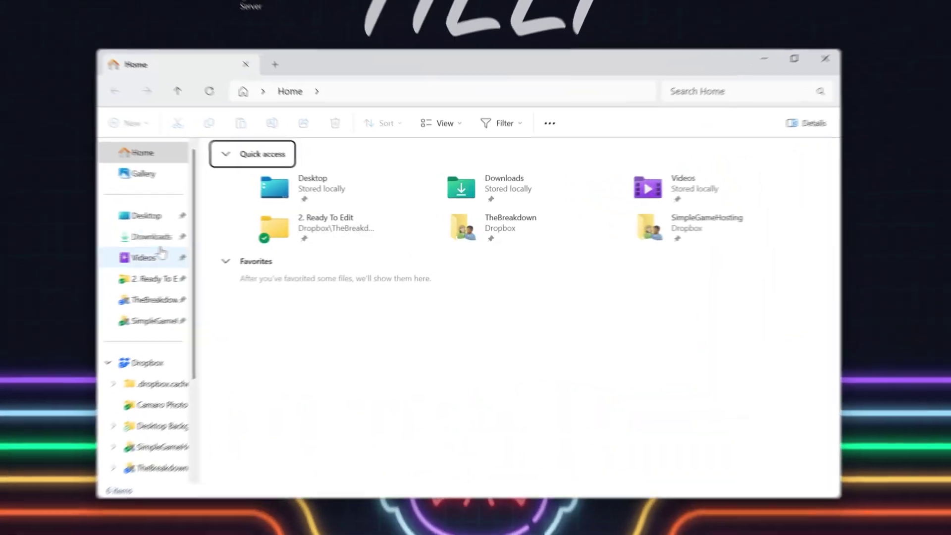
click(290, 233)
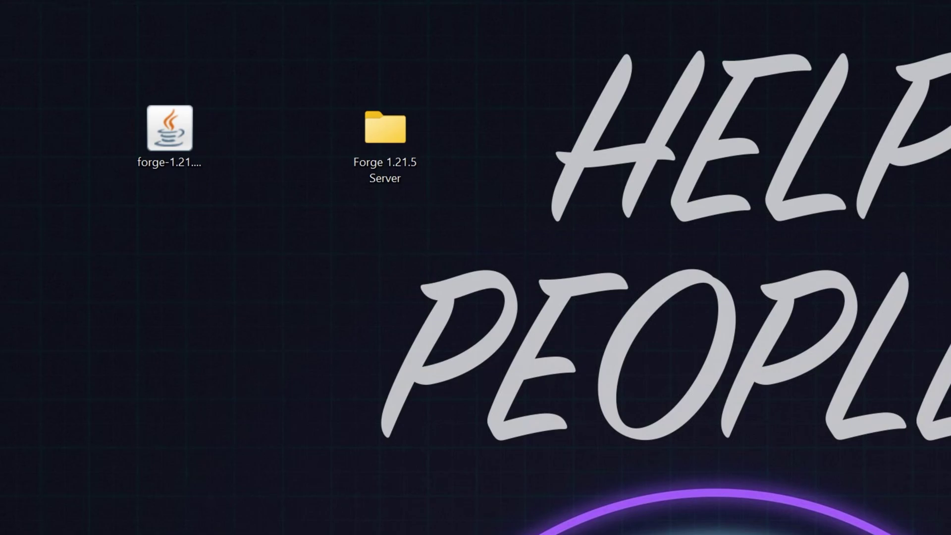
right_click(159, 120)
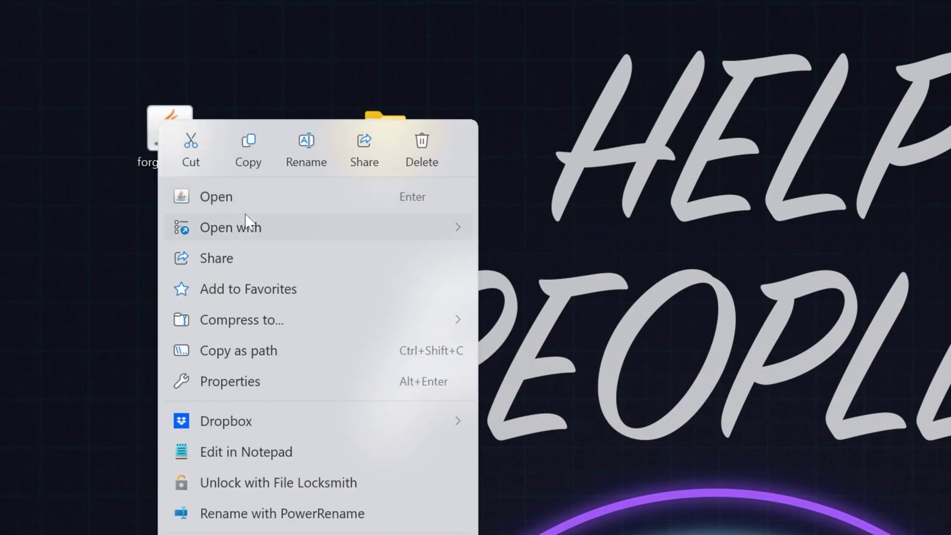
mouse_move(246, 224)
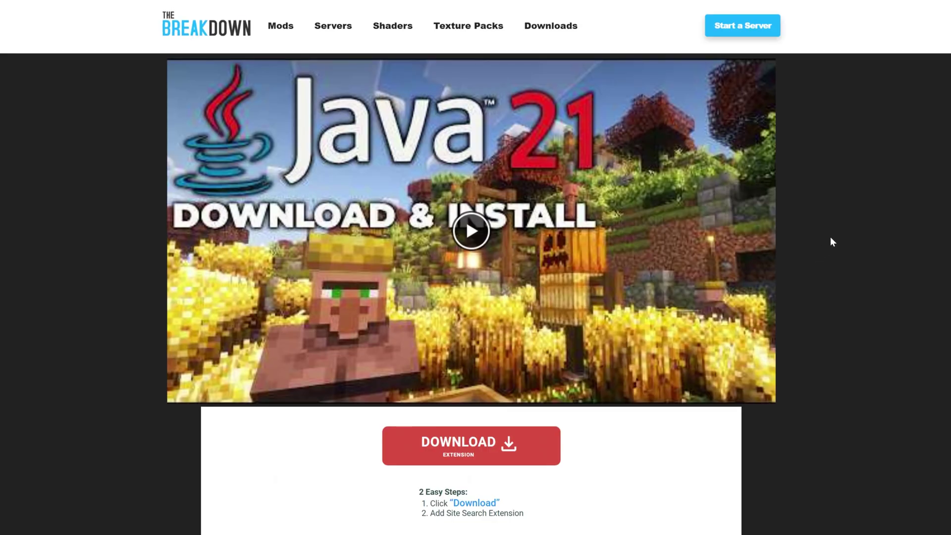
Examine the guide on downloading and installing Java for Minecraft mods and servers, down to its contents list and first download step.
scroll(847, 240, down, 7)
scroll(847, 240, up, 2)
drag(271, 363, 712, 375)
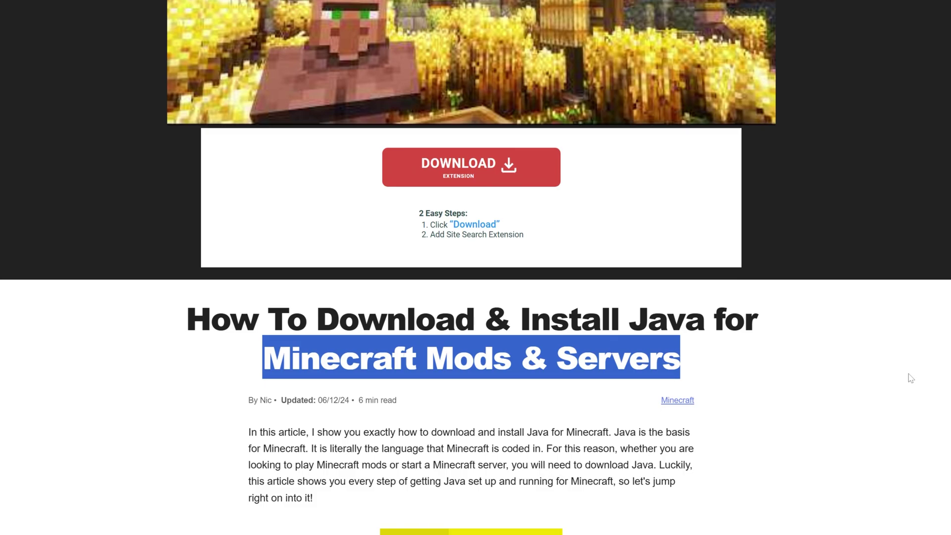
click(820, 276)
scroll(825, 362, down, 10)
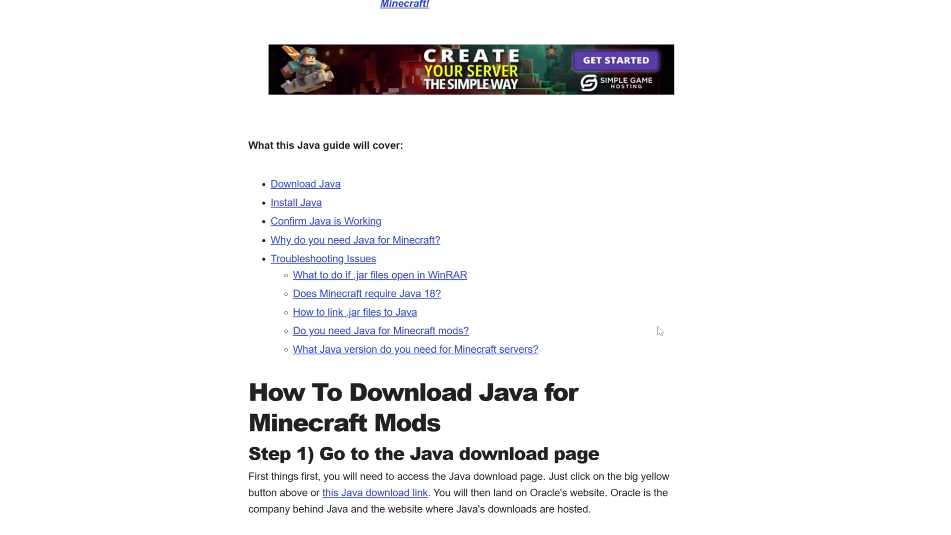
Open the desktop Forge installer with Java(TM) Platform SE binary and install the 1.21.5 client into the default .minecraft folder.
scroll(774, 275, up, 15)
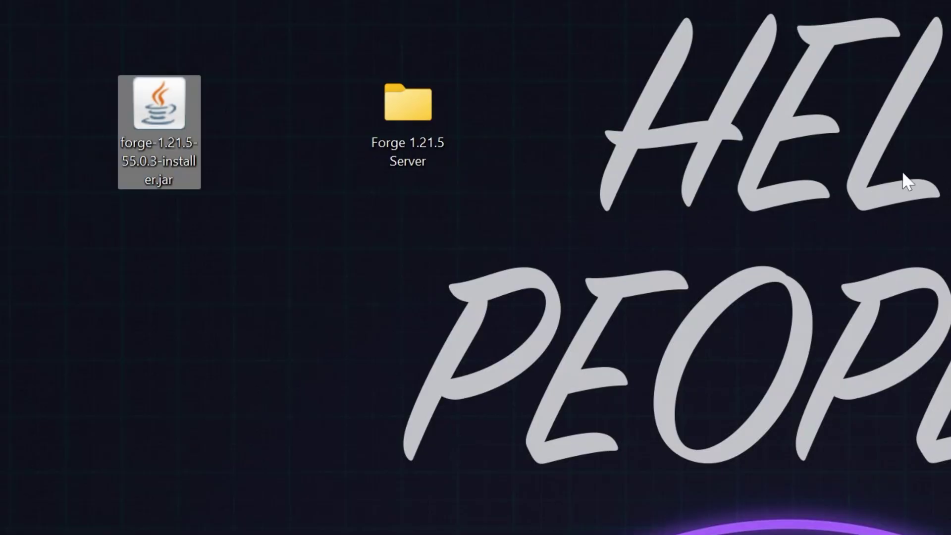
right_click(151, 117)
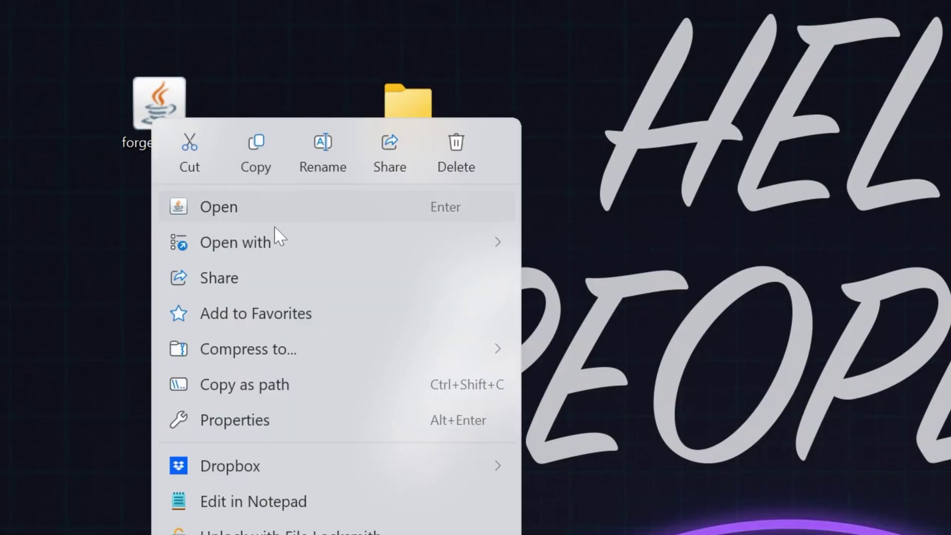
mouse_move(275, 237)
click(640, 251)
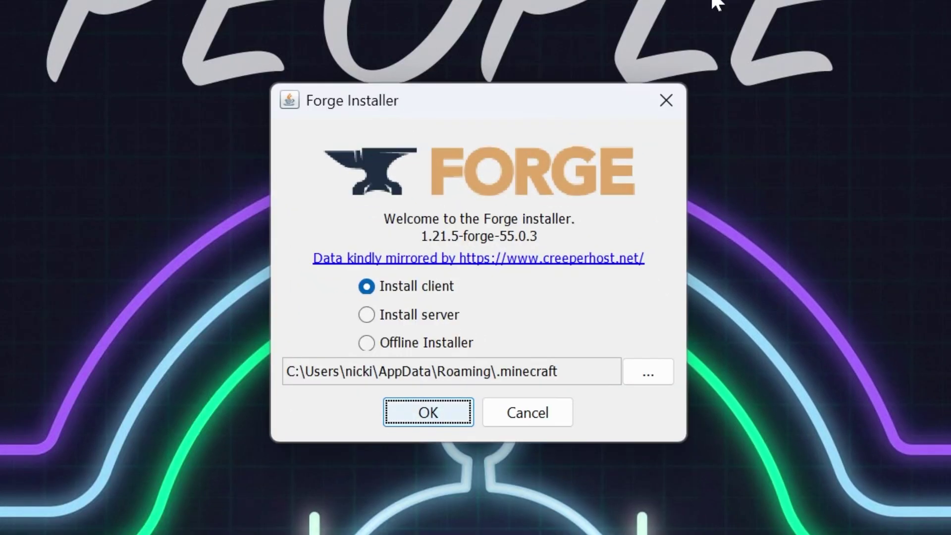
click(368, 294)
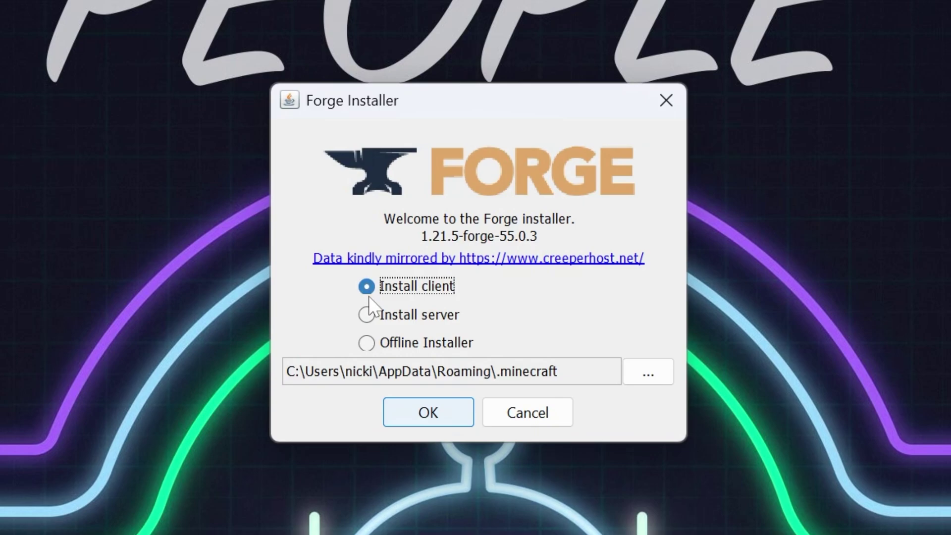
click(438, 416)
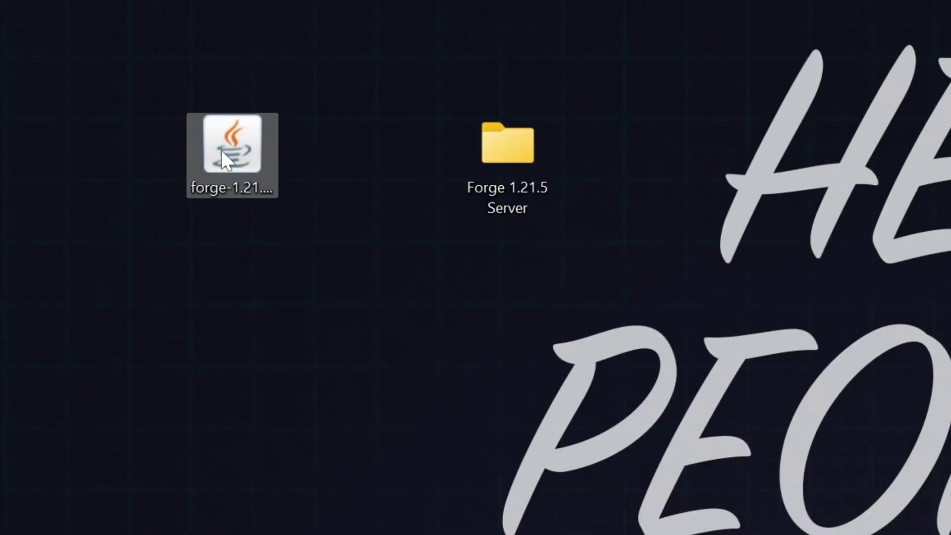
Reopen the Forge installer with Java(TM) Platform SE binary and select the Install server option.
right_click(222, 149)
mouse_move(397, 285)
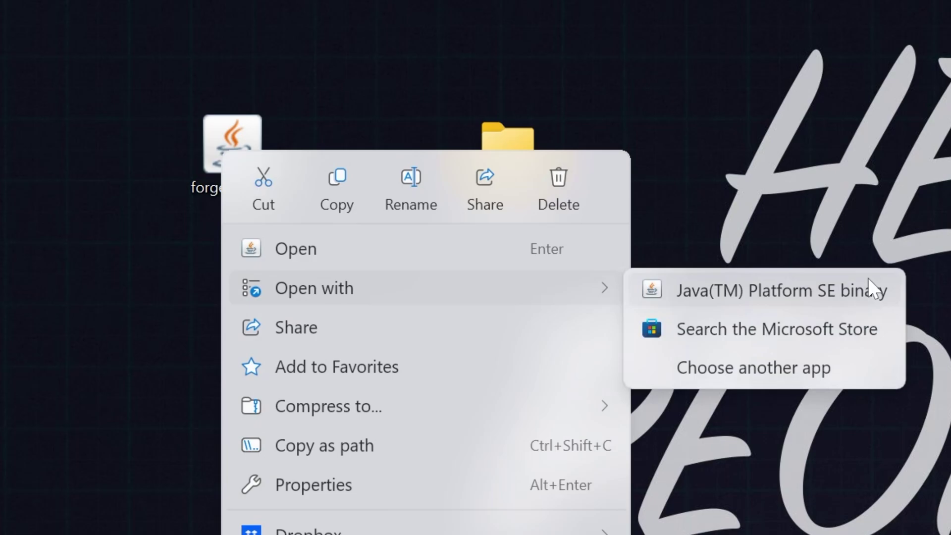
click(835, 287)
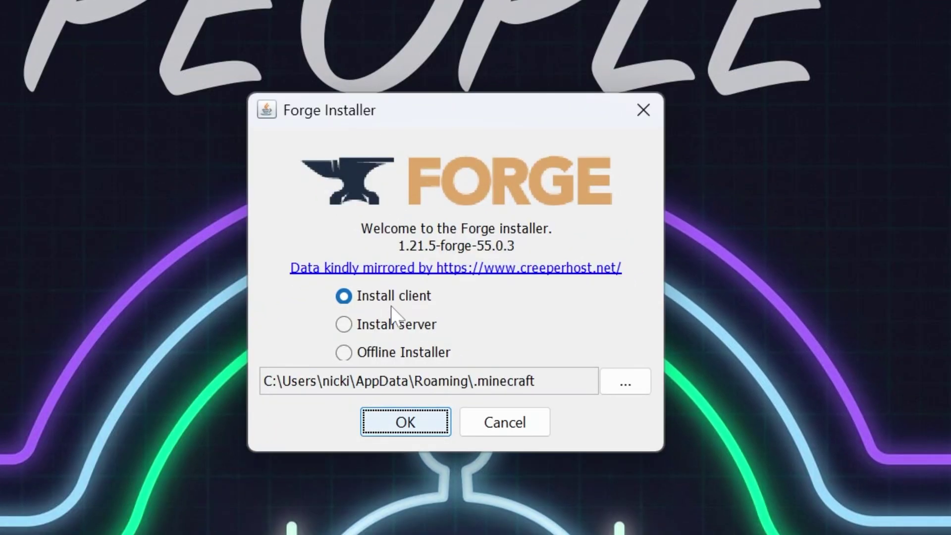
click(409, 328)
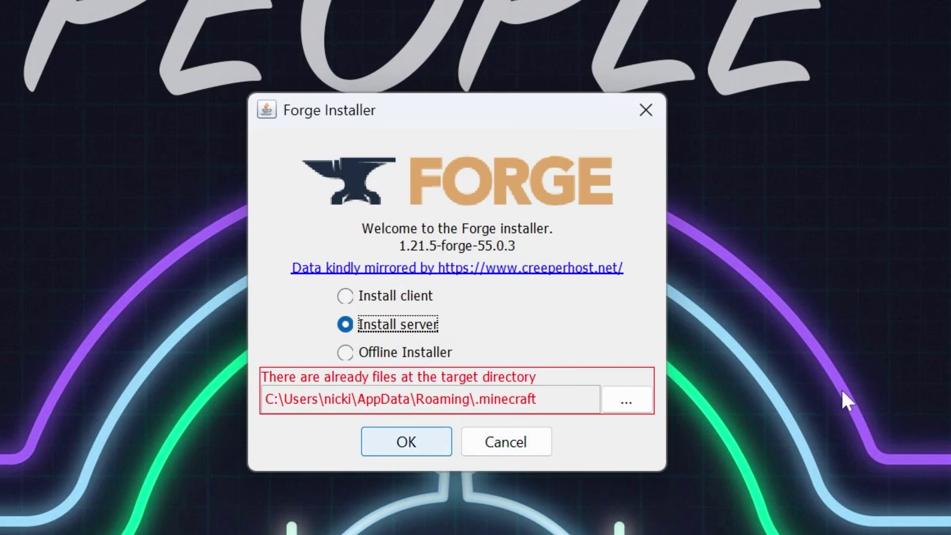
Set the installation target to the desktop's Forge 1.21.5 Server folder and run the server installation to completion.
click(633, 403)
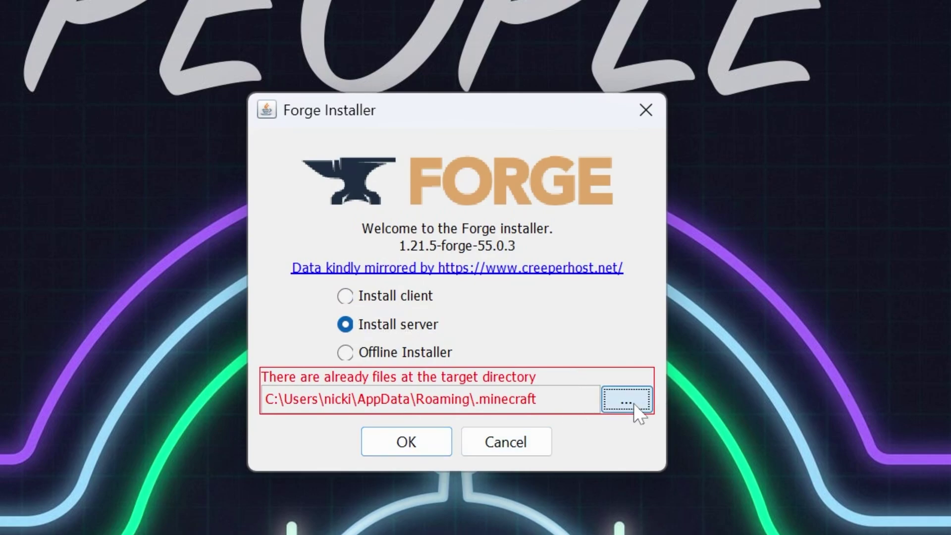
click(135, 192)
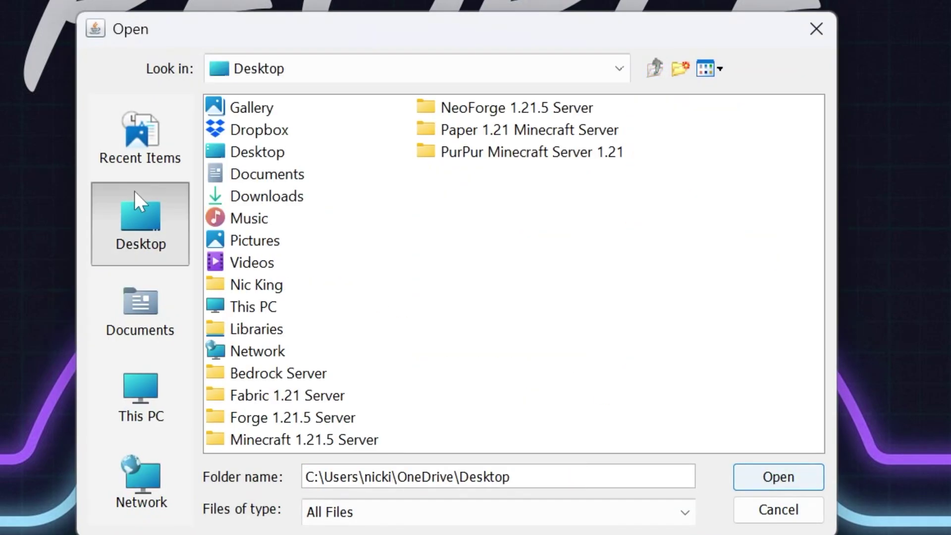
click(265, 422)
click(760, 479)
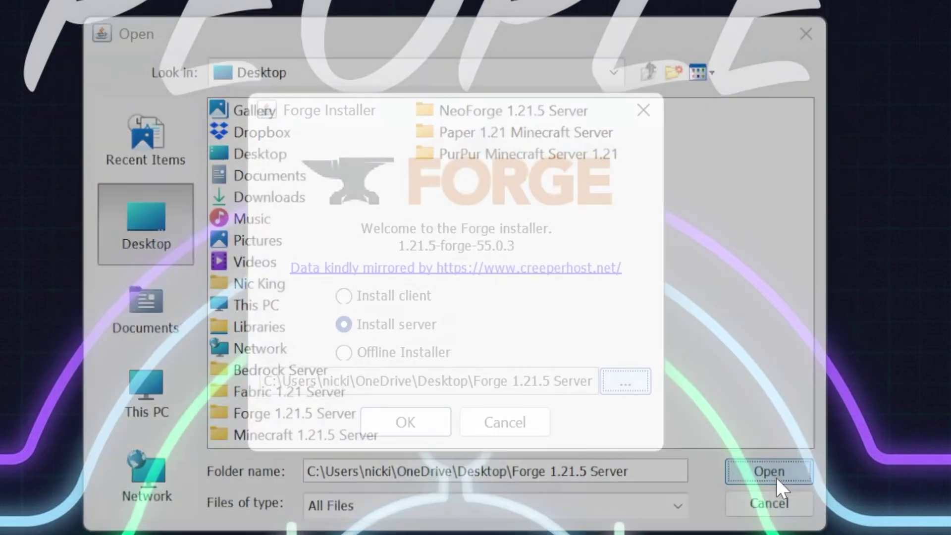
click(397, 430)
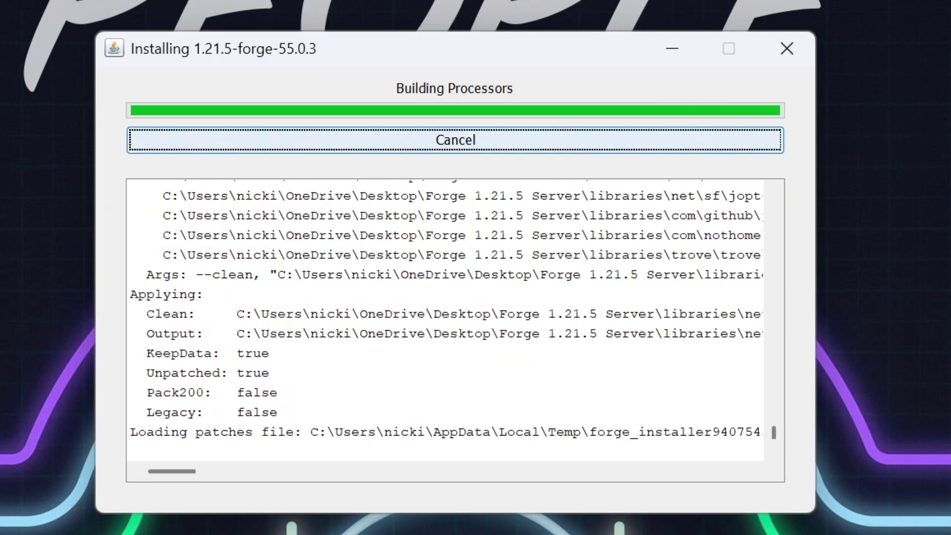
click(461, 317)
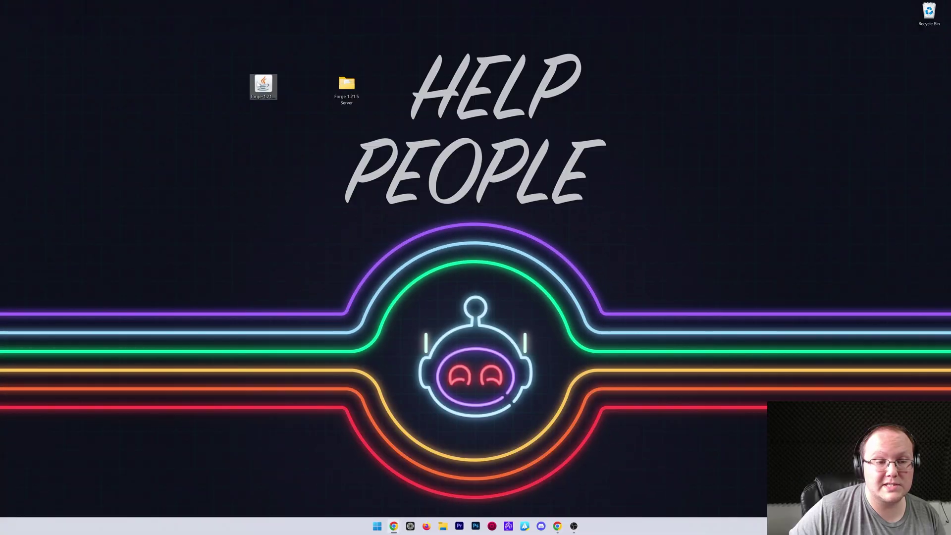
Remove the Forge installer from the desktop and open the Forge 1.21.5 Server folder.
drag(262, 85, 356, 90)
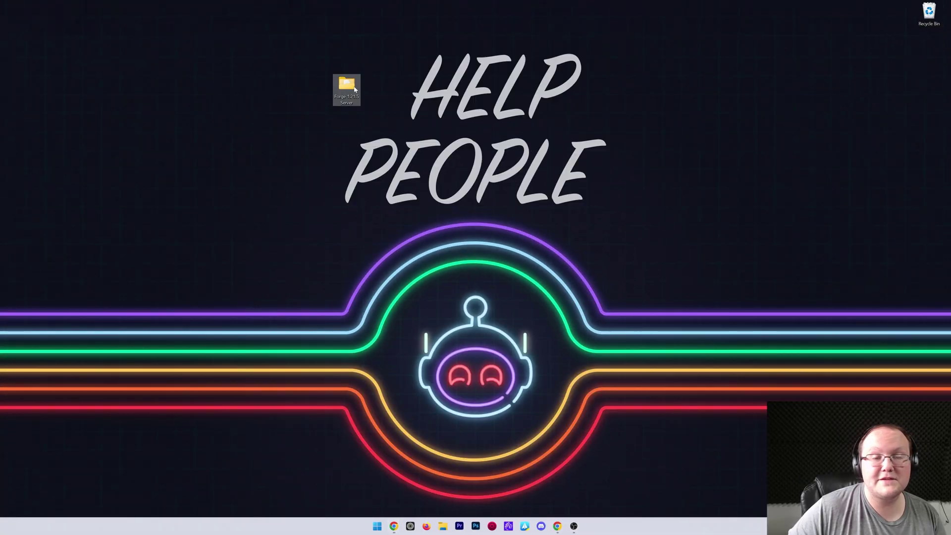
double_click(357, 90)
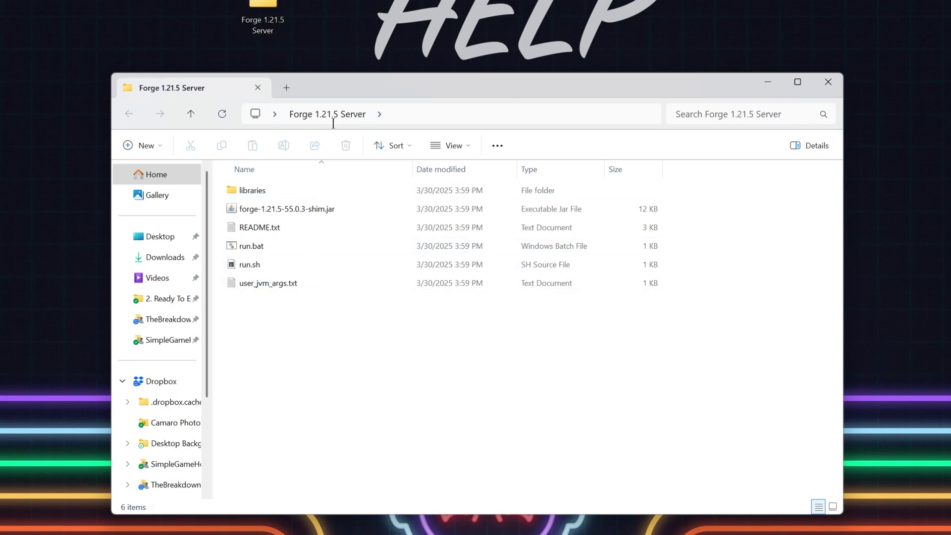
Turn file name extensions off and back on in the Forge 1.21.5 Server folder.
click(448, 145)
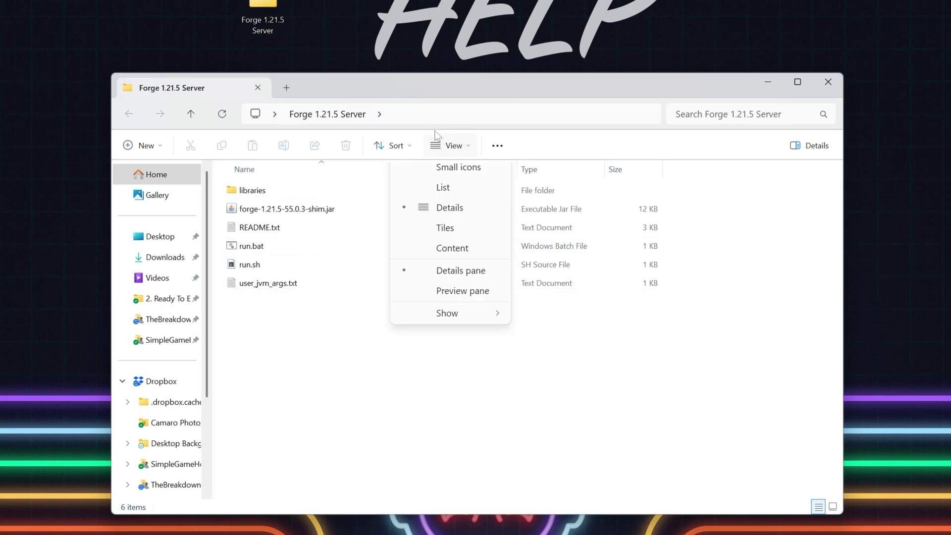
mouse_move(480, 382)
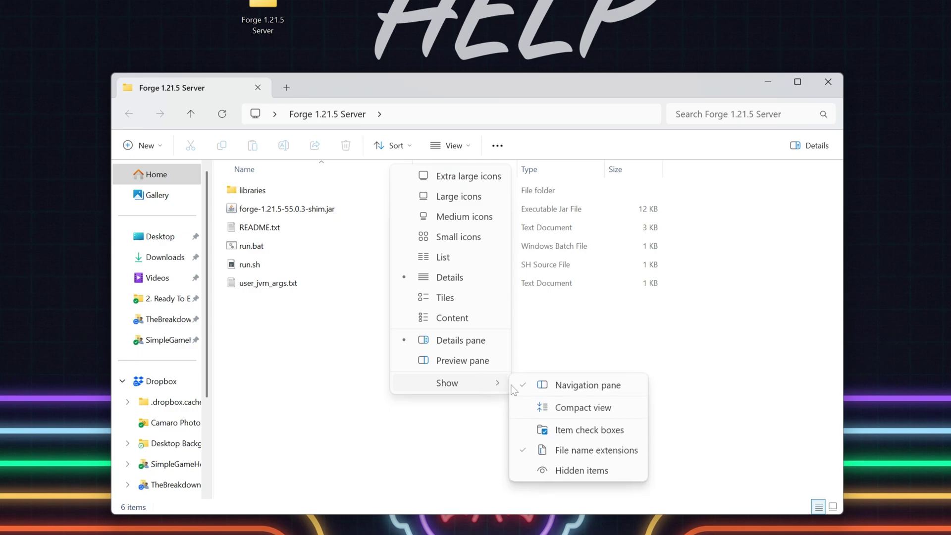
click(582, 456)
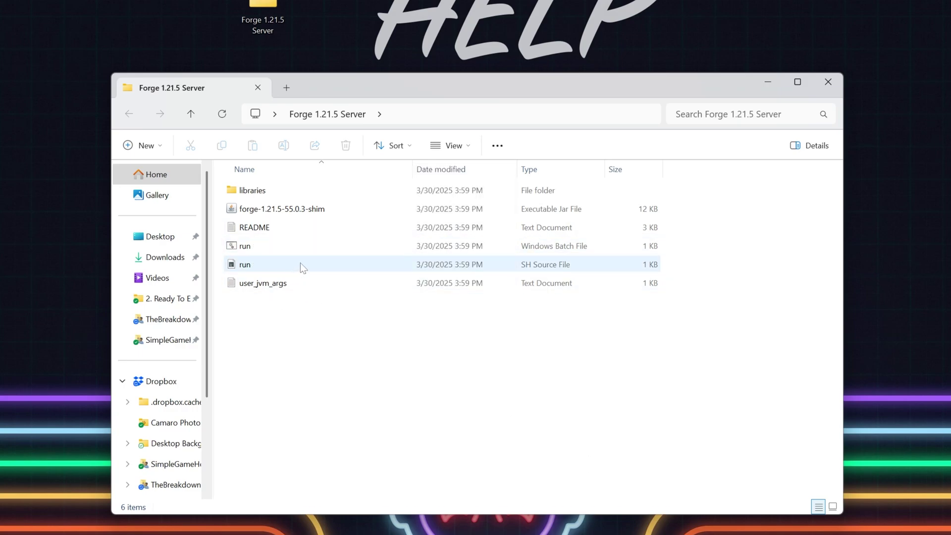
click(449, 145)
mouse_move(494, 390)
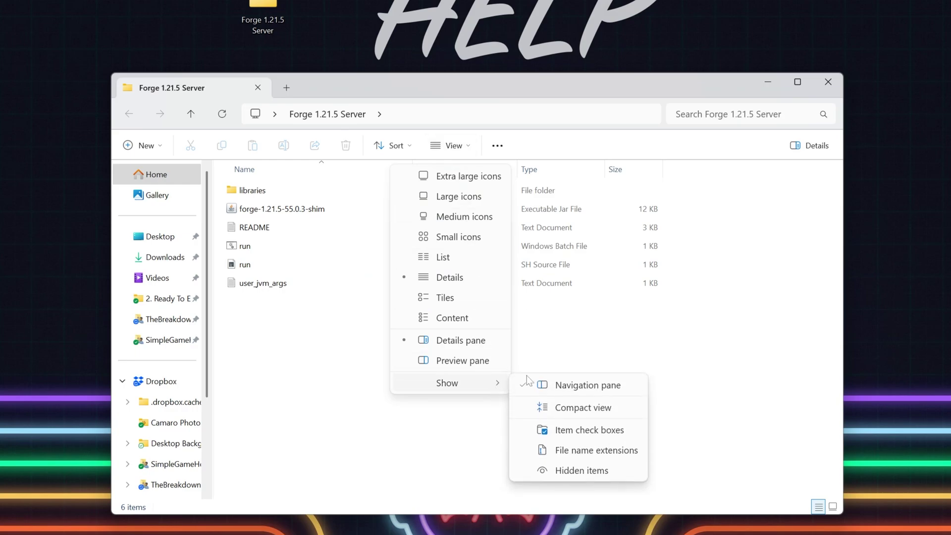
click(606, 453)
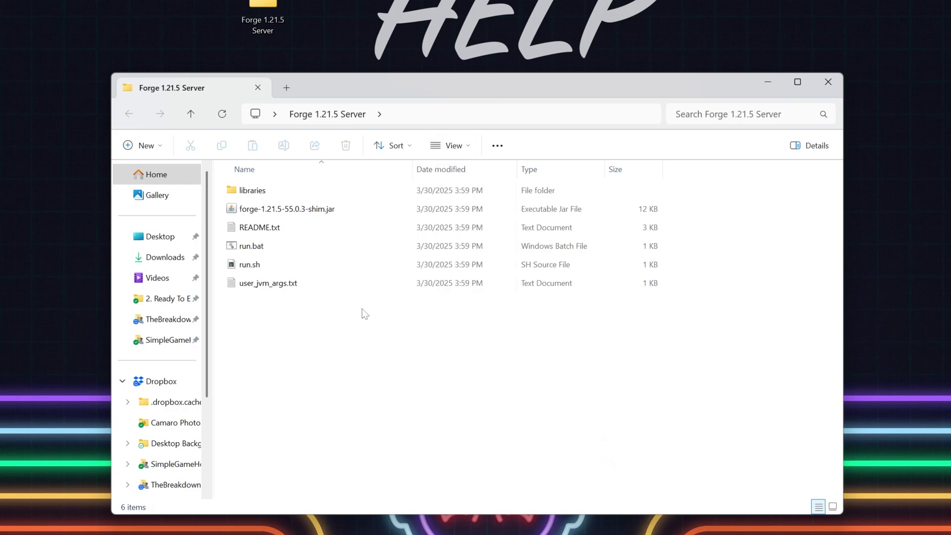
Run run.bat to generate the initial server files and dismiss its console.
click(323, 250)
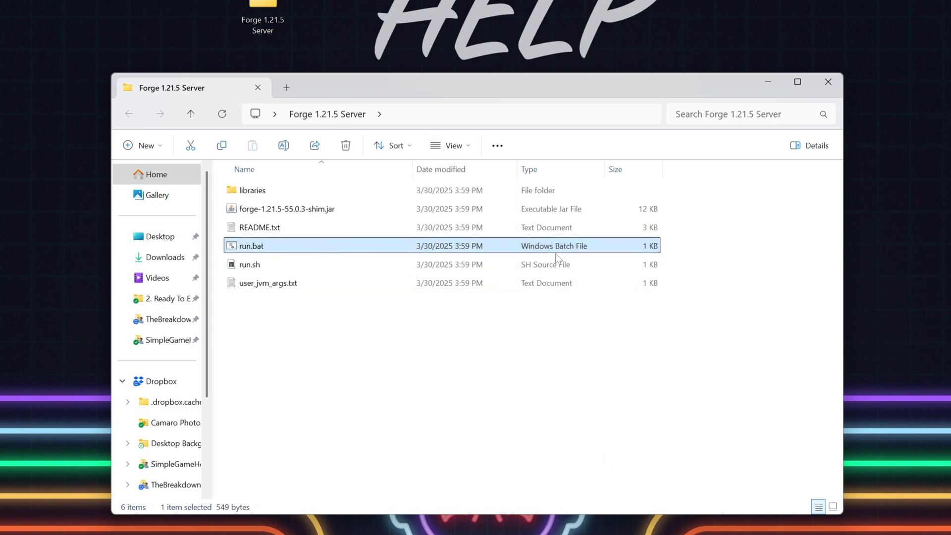
double_click(285, 247)
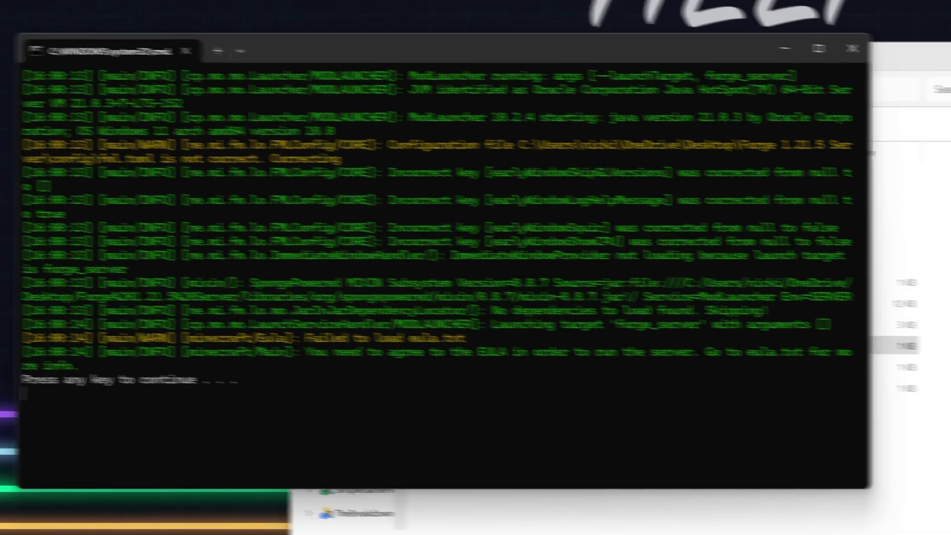
key(Return)
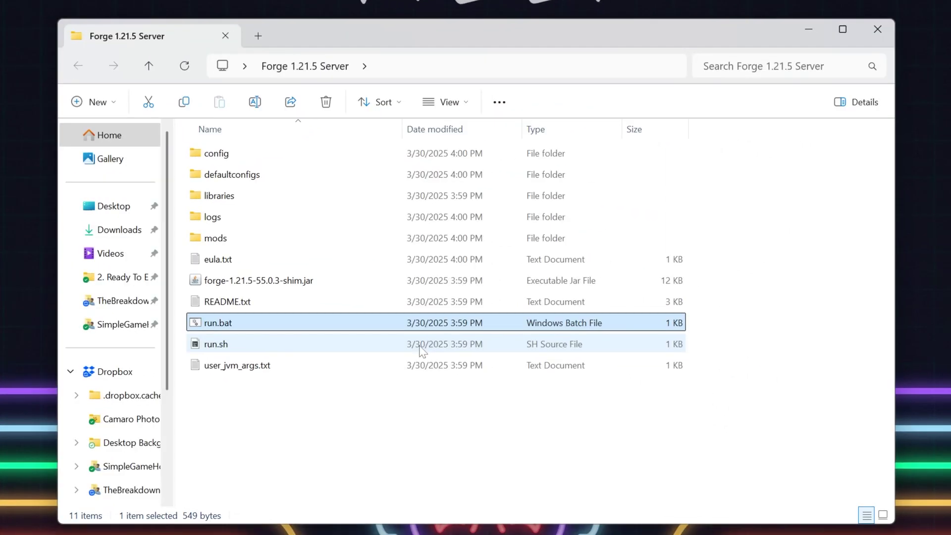
Accept the Minecraft EULA by changing eula.txt to eula=true, then save and close the file.
double_click(247, 255)
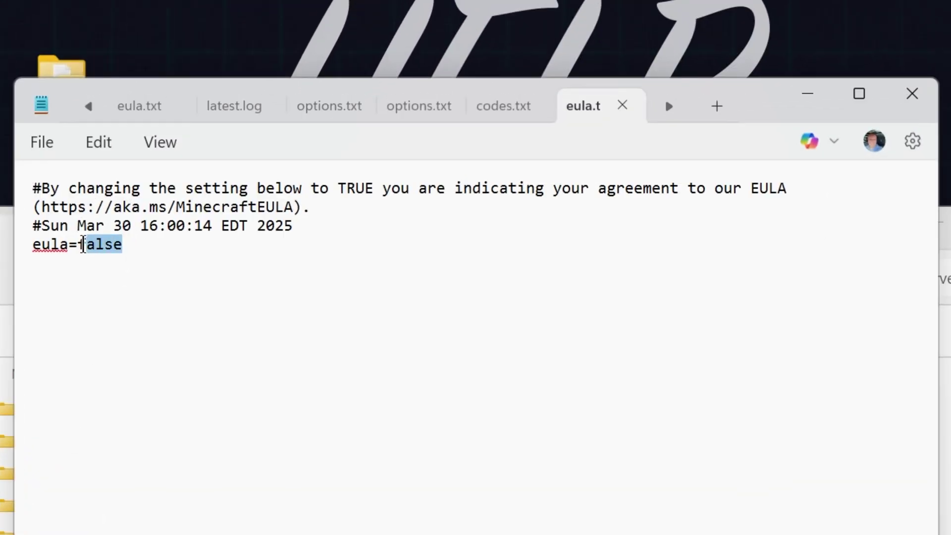
drag(41, 188, 310, 207)
click(220, 273)
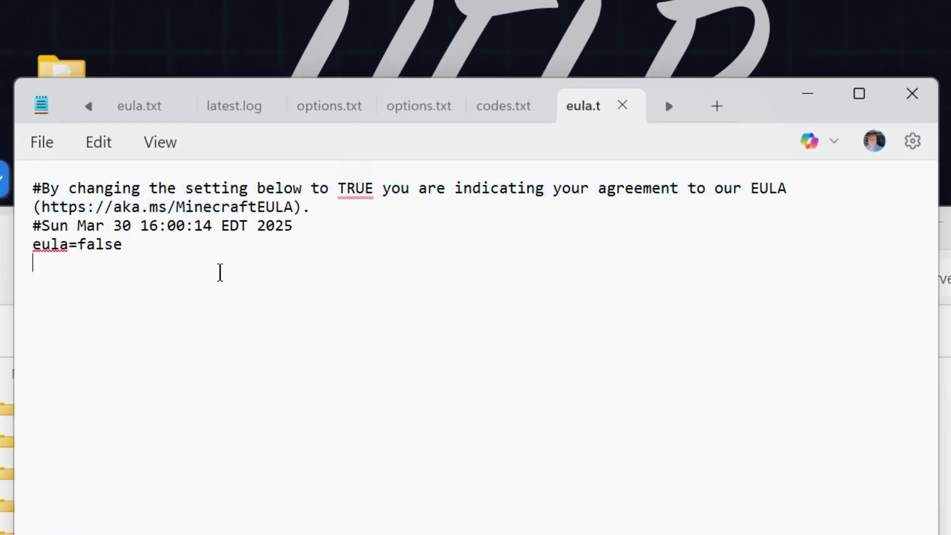
key(BackSpace)
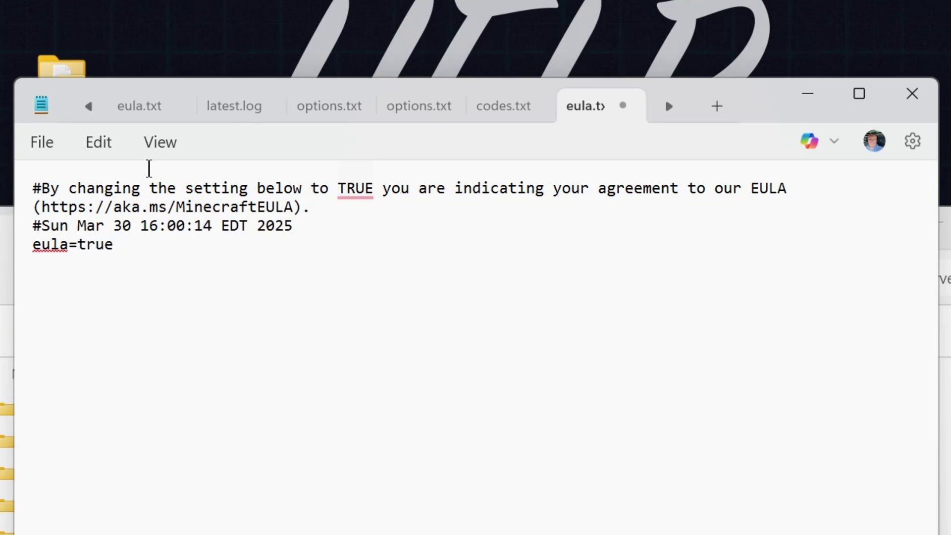
click(41, 147)
click(93, 329)
click(911, 94)
Start the server with run.bat, place its Minecraft server window below the console, and review the startup log.
double_click(312, 320)
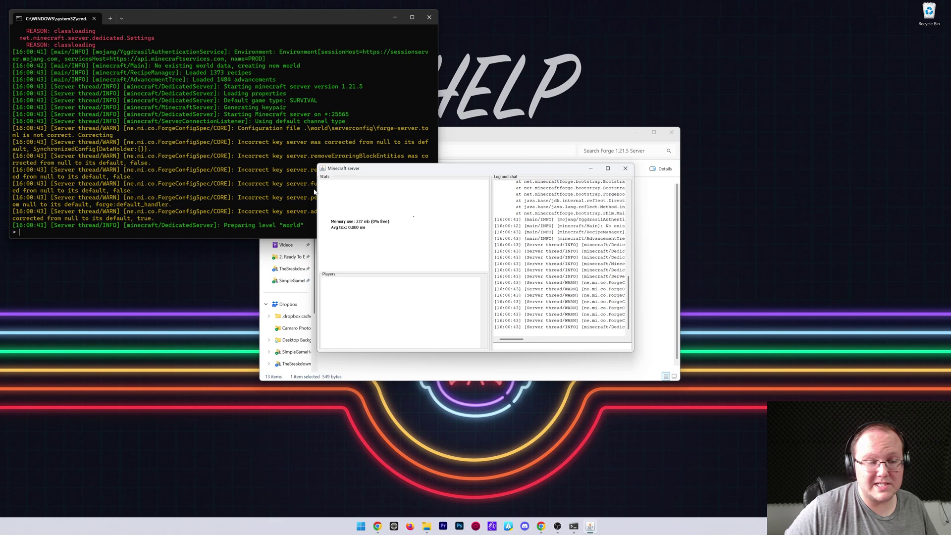
drag(452, 173, 144, 251)
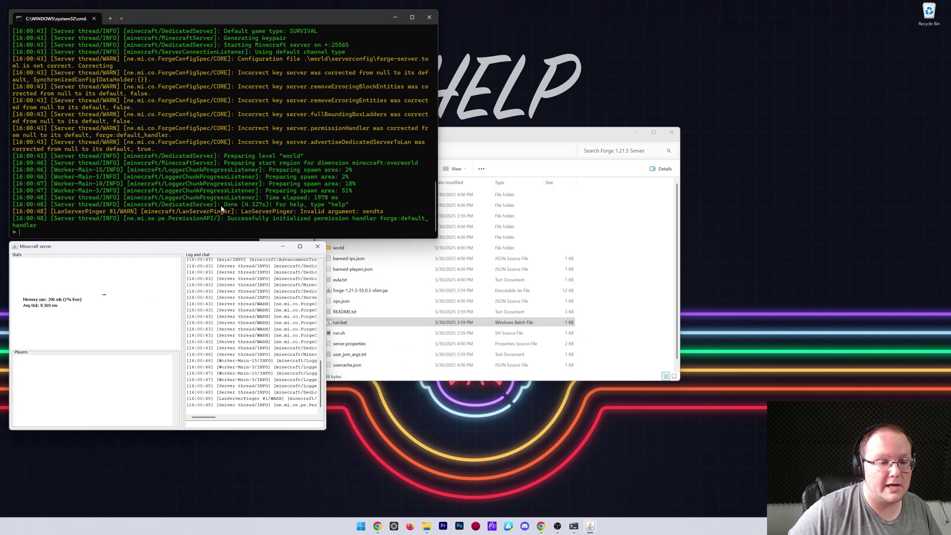
scroll(283, 105, up, 15)
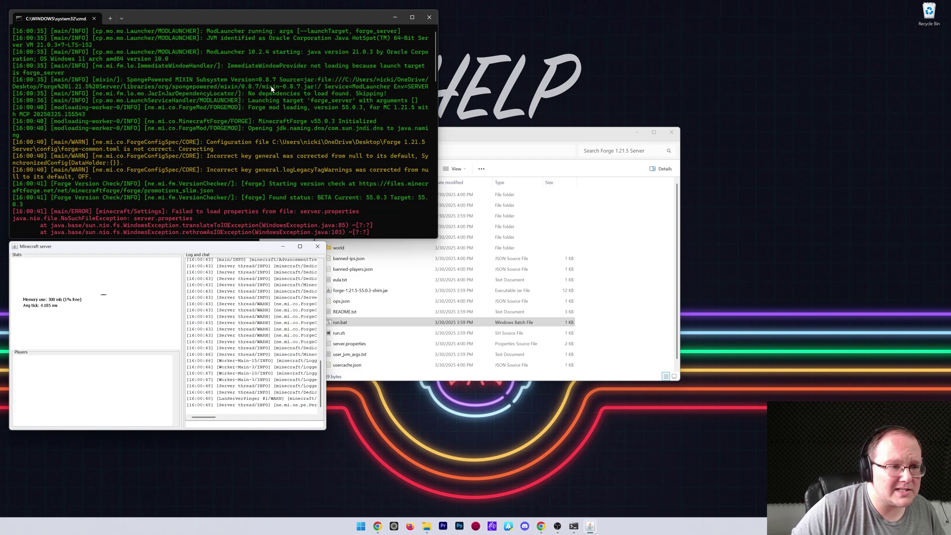
scroll(274, 89, down, 15)
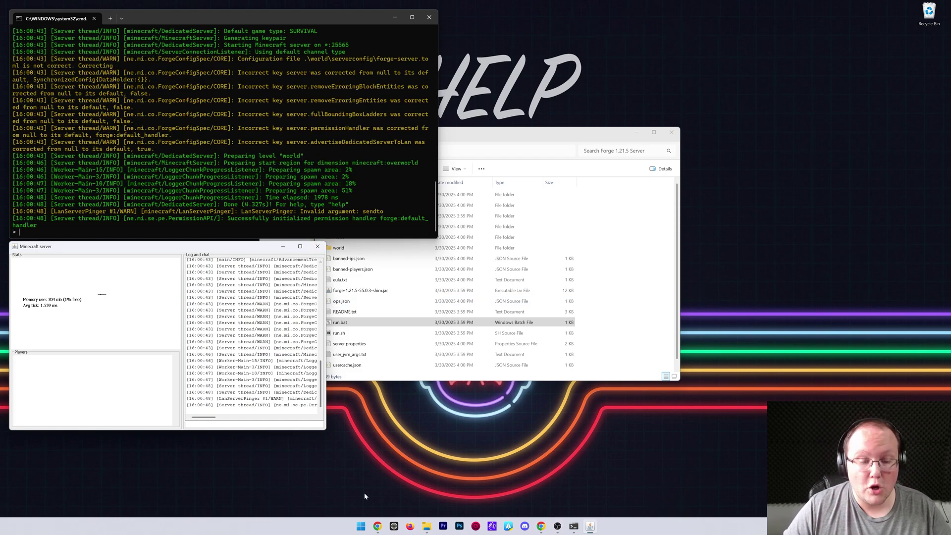
Launch the forge 1.21.5-forge-55.0.3 installation from the Minecraft Launcher and maximize the game window.
key(super)
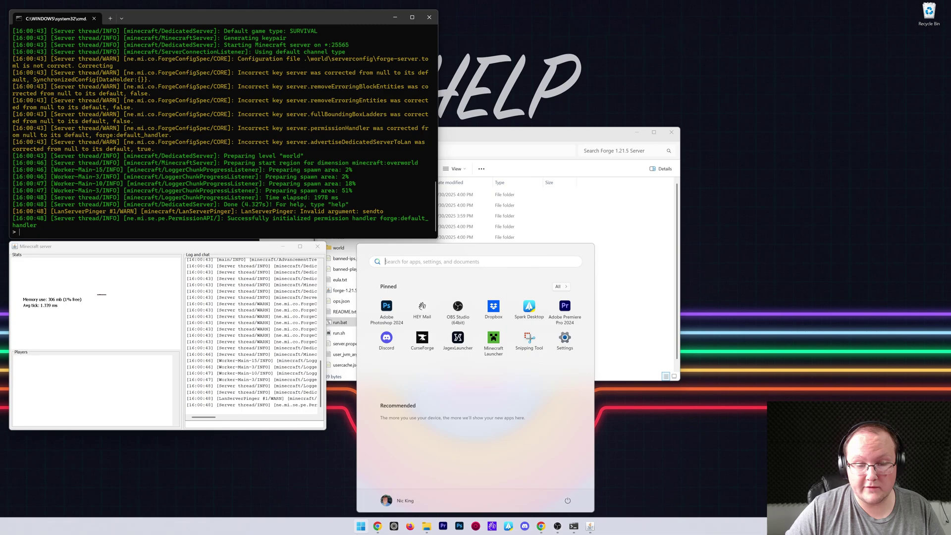
click(505, 353)
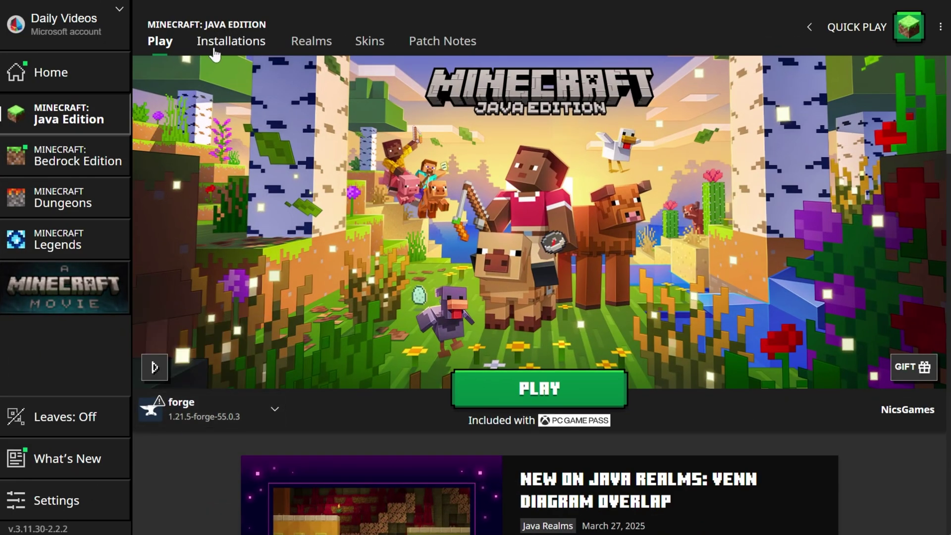
click(216, 50)
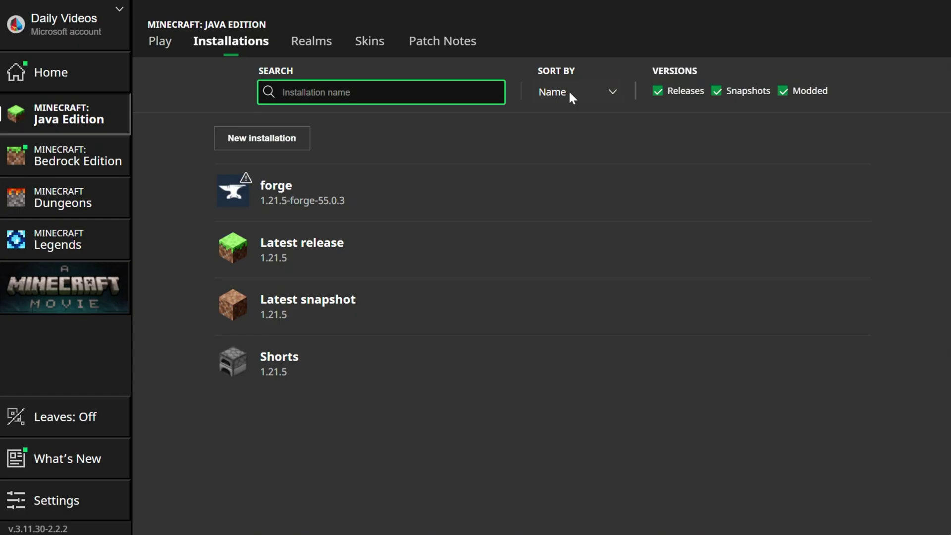
click(781, 191)
click(637, 347)
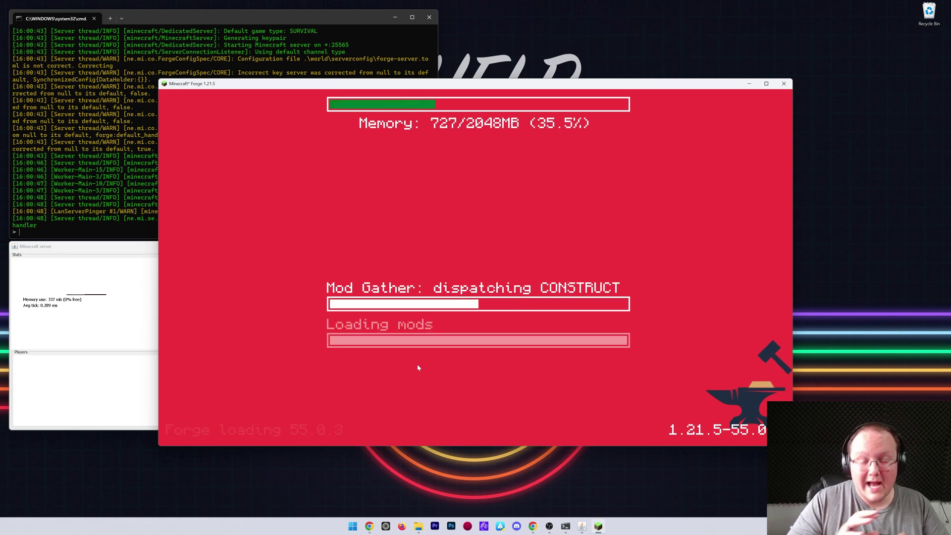
drag(458, 85, 447, 15)
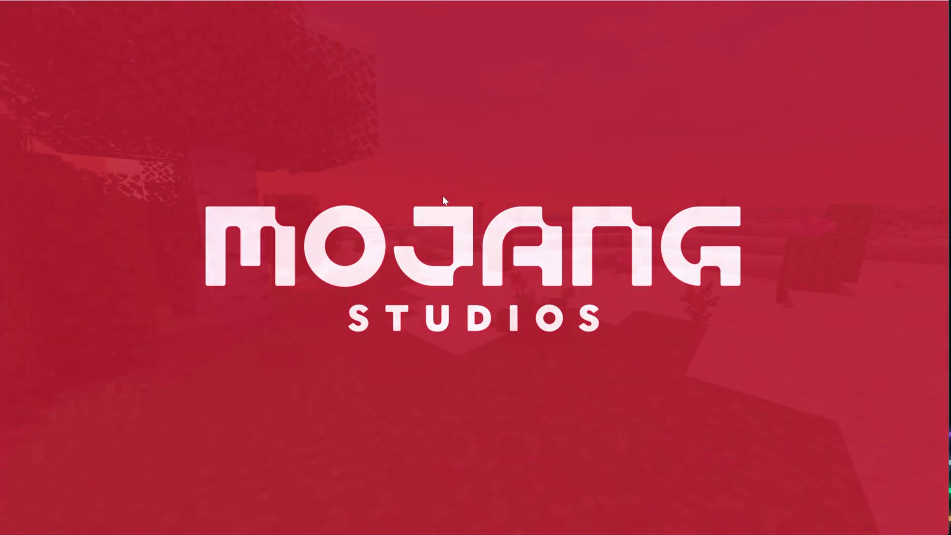
Accept the third-party online play caution and add a multiplayer server named Local Connection with the address localhost.
click(503, 262)
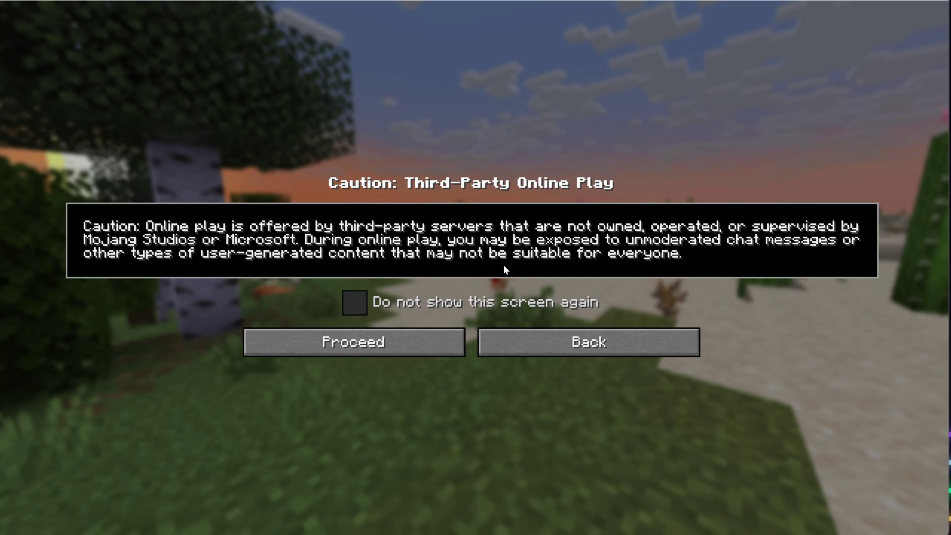
click(371, 347)
click(644, 462)
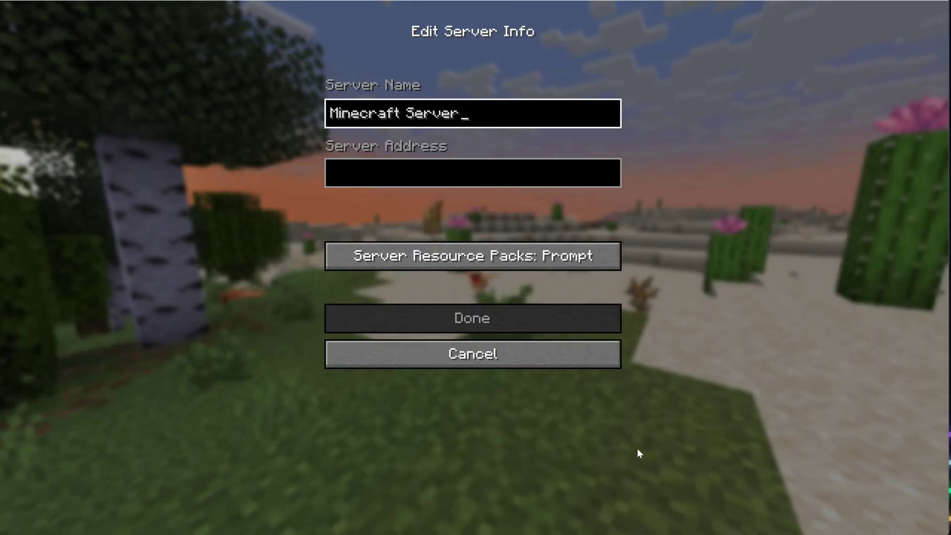
key(ctrl+a)
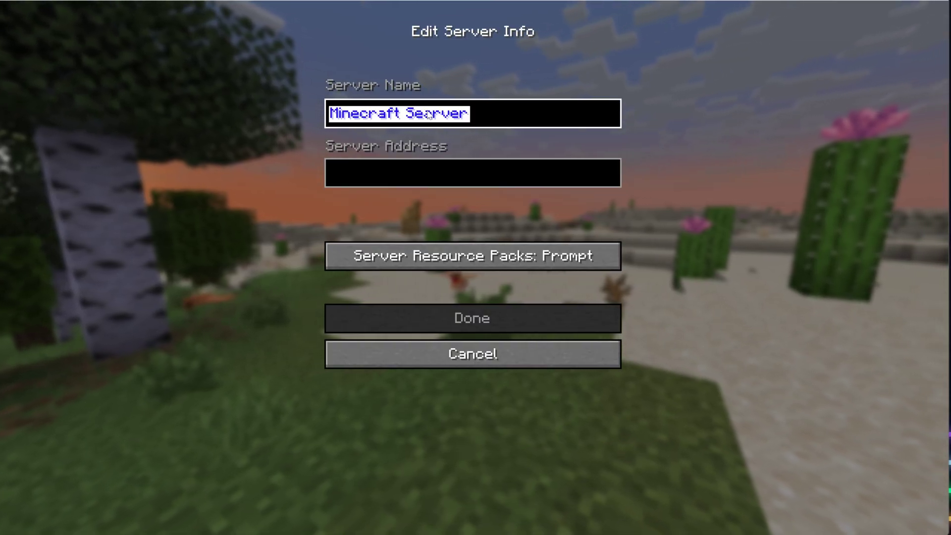
text(Local Co)
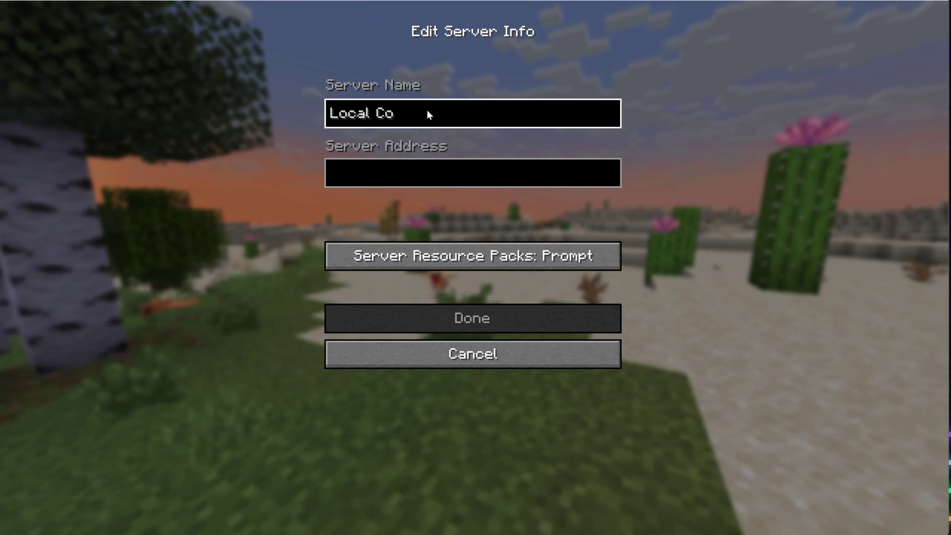
text(nnection)
key(Tab)
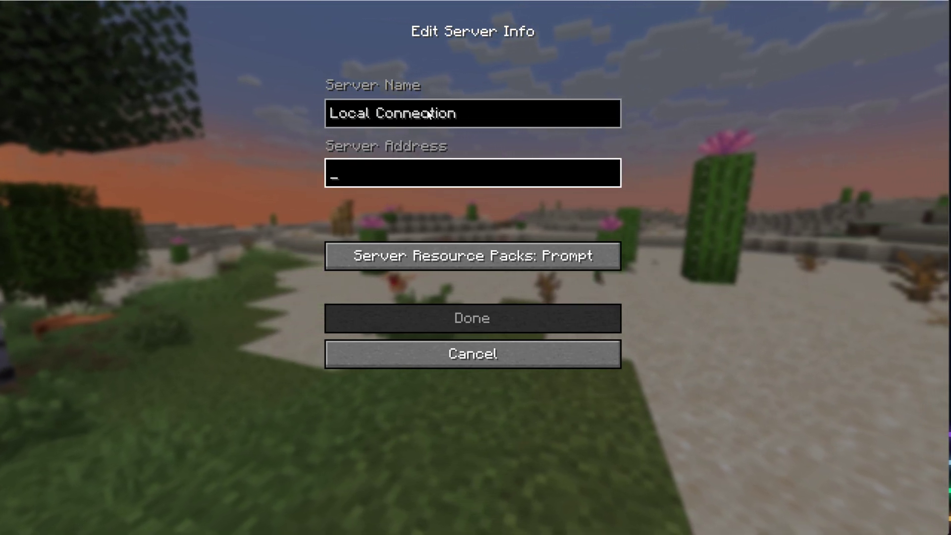
text(localhost)
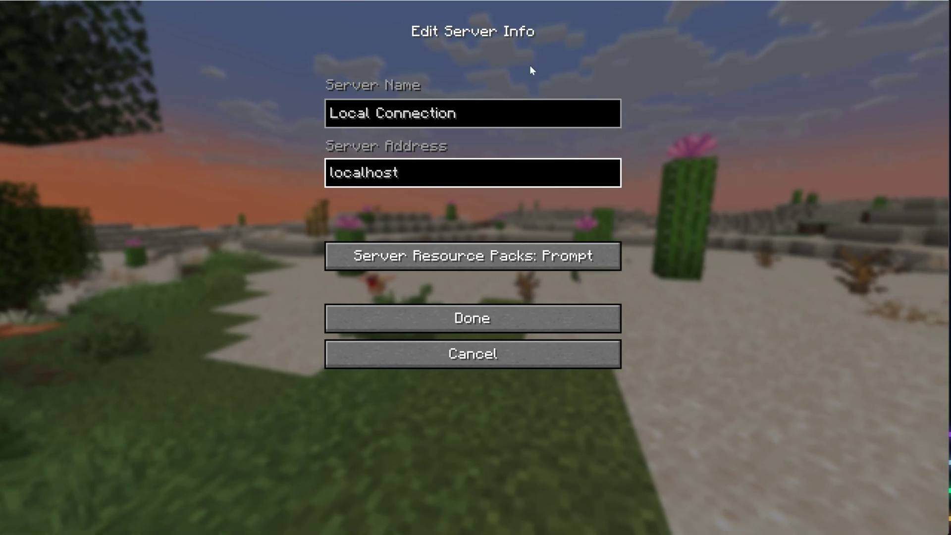
click(527, 311)
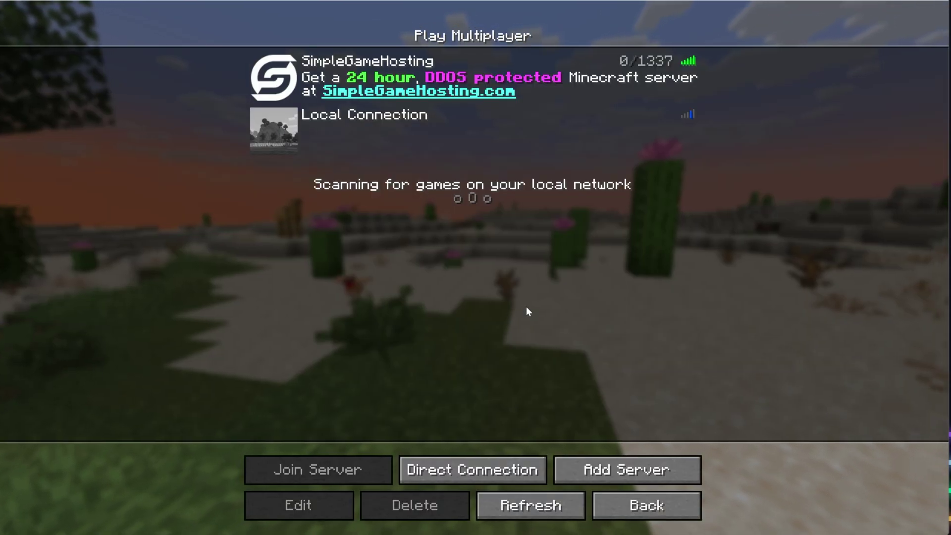
Join the Local Connection server, walk across the desert to try it out, and pause the game.
double_click(329, 130)
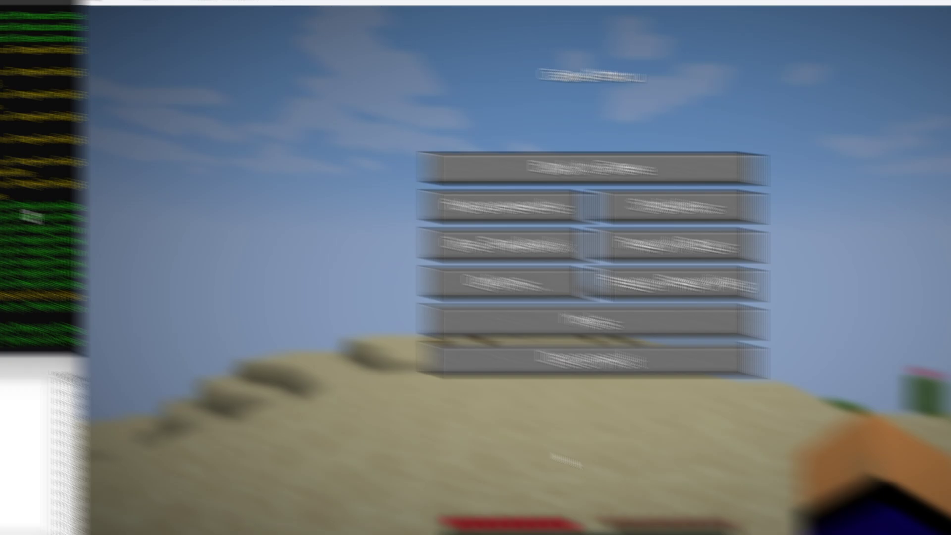
key(Escape)
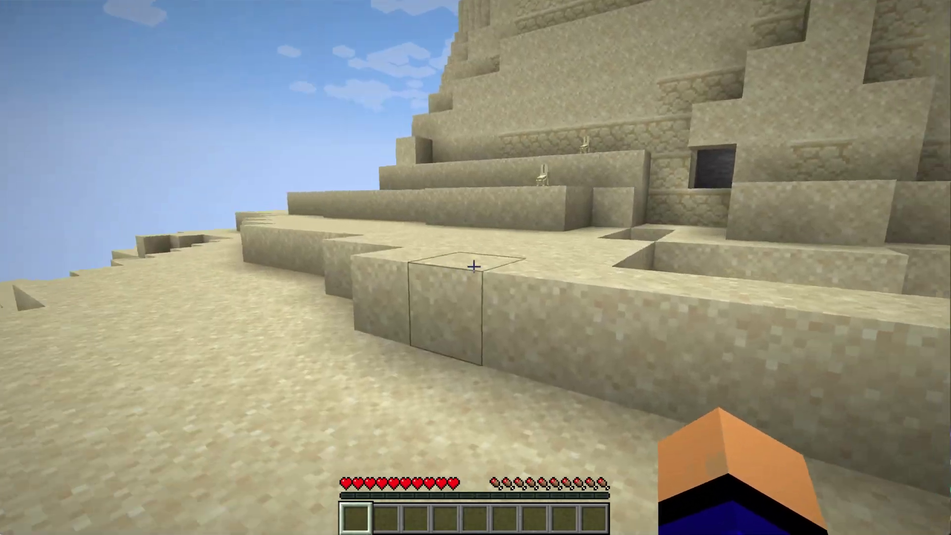
key(w)
key(space)
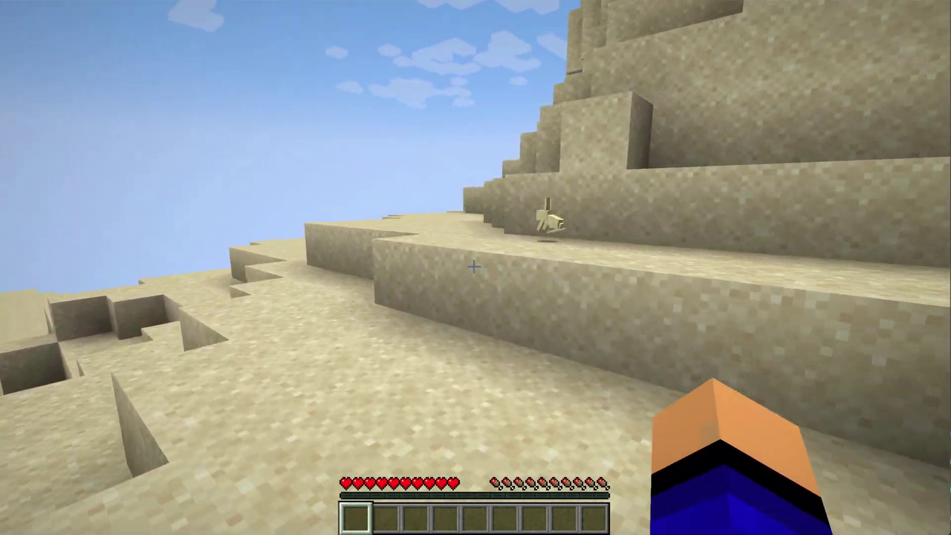
key(w)
key(space)
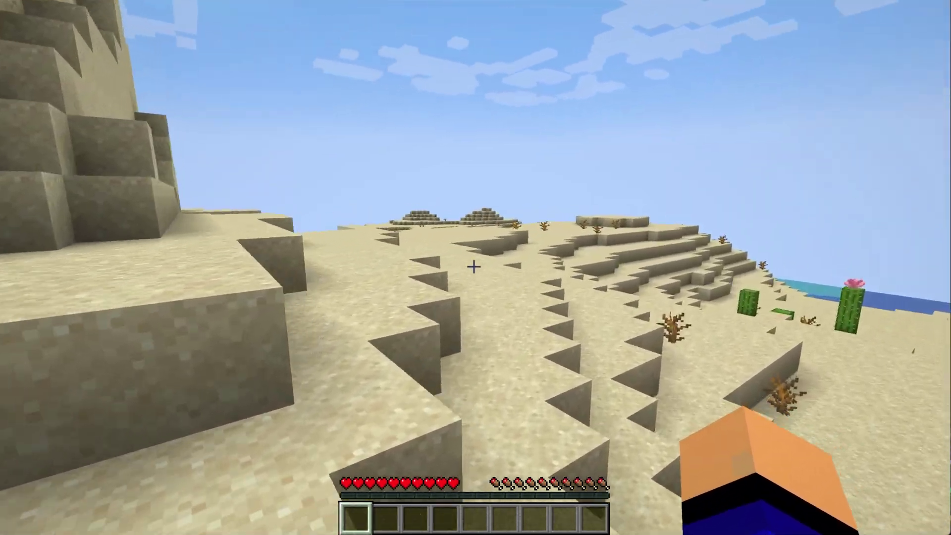
key(w)
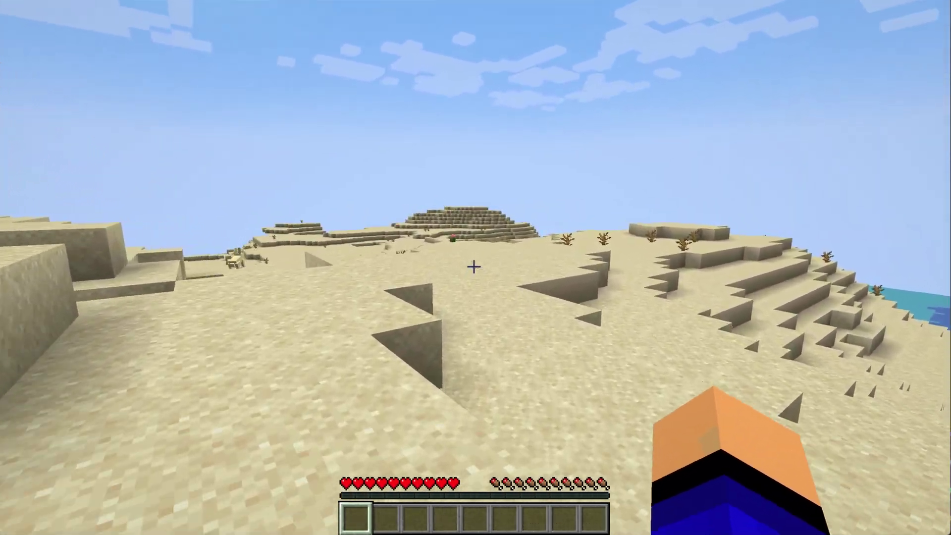
key(w)
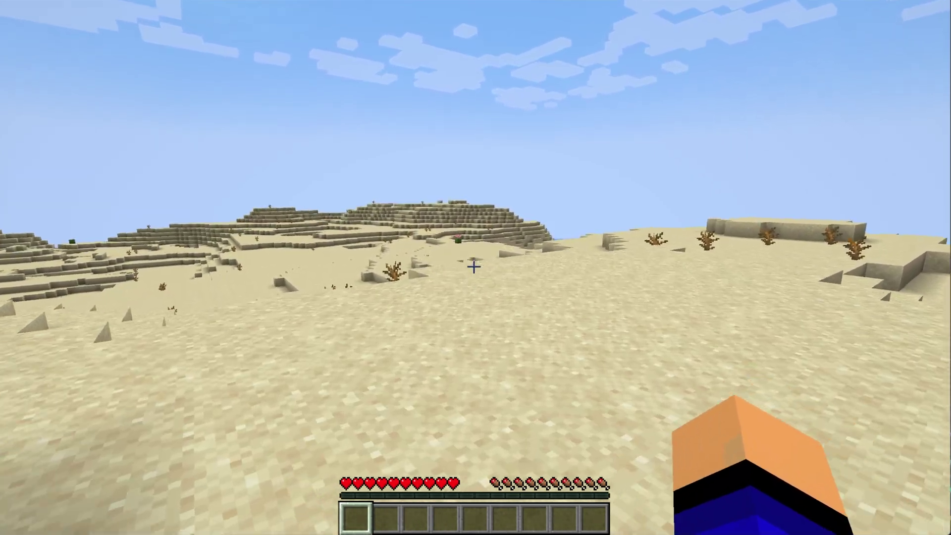
key(w)
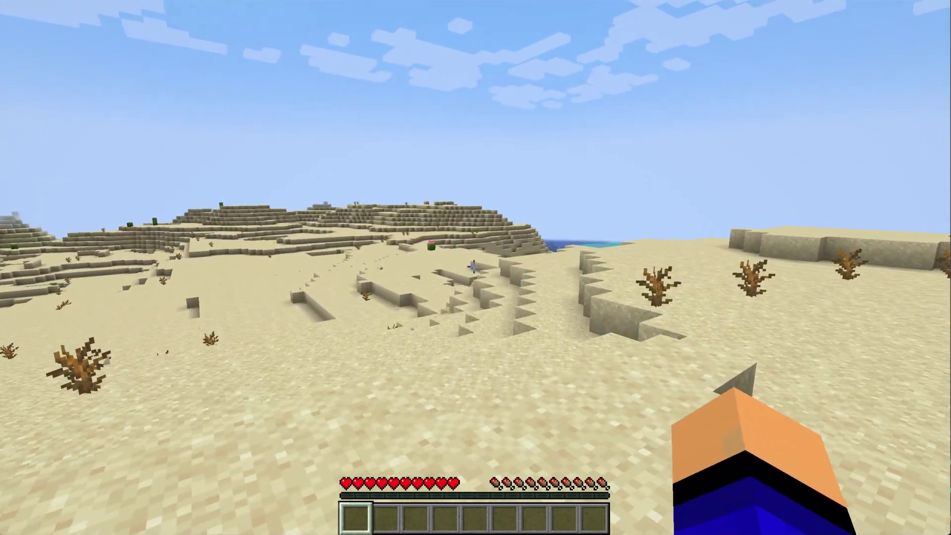
key(w)
key(Escape)
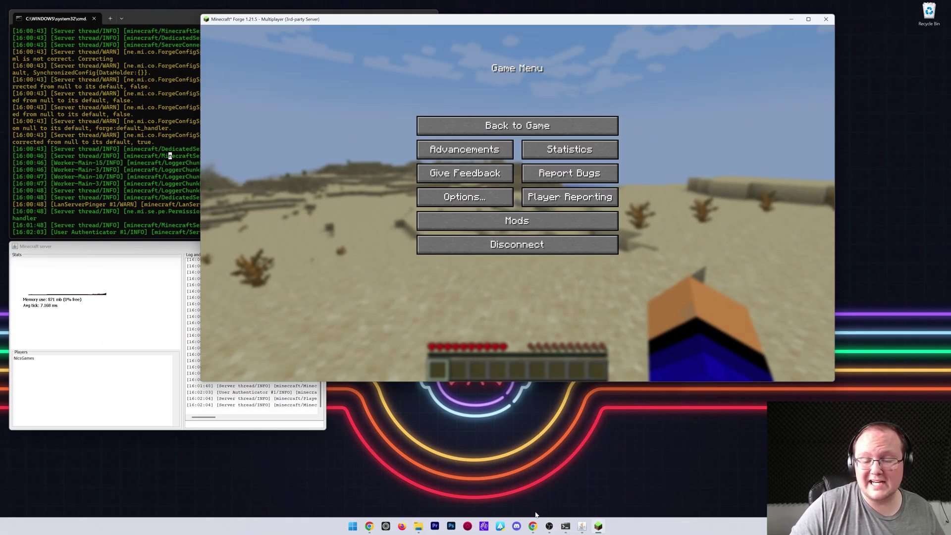
Switch to Chrome and look through The Breakdown's guide on port forwarding for a Minecraft server.
click(534, 527)
scroll(705, 225, down, 5)
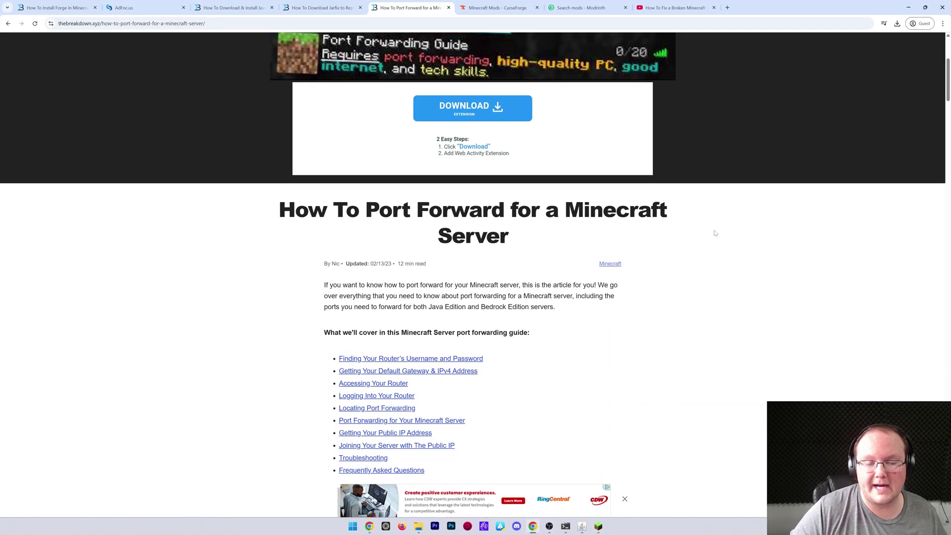
scroll(716, 233, down, 2)
scroll(703, 233, up, 6)
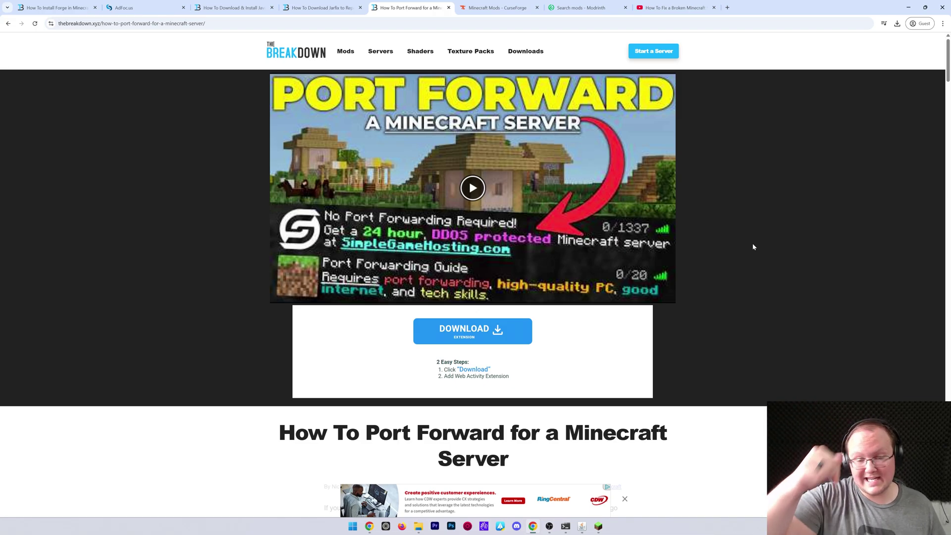
scroll(812, 281, down, 5)
scroll(802, 263, down, 4)
scroll(643, 256, up, 9)
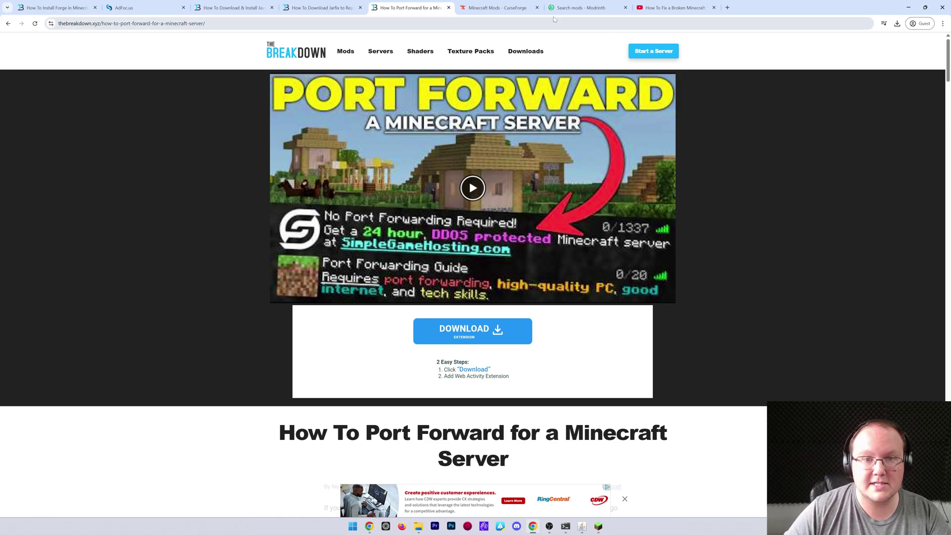
Filter the Minecraft mods on CurseForge by the Forge mod loader and game version 1.21.5.
click(513, 11)
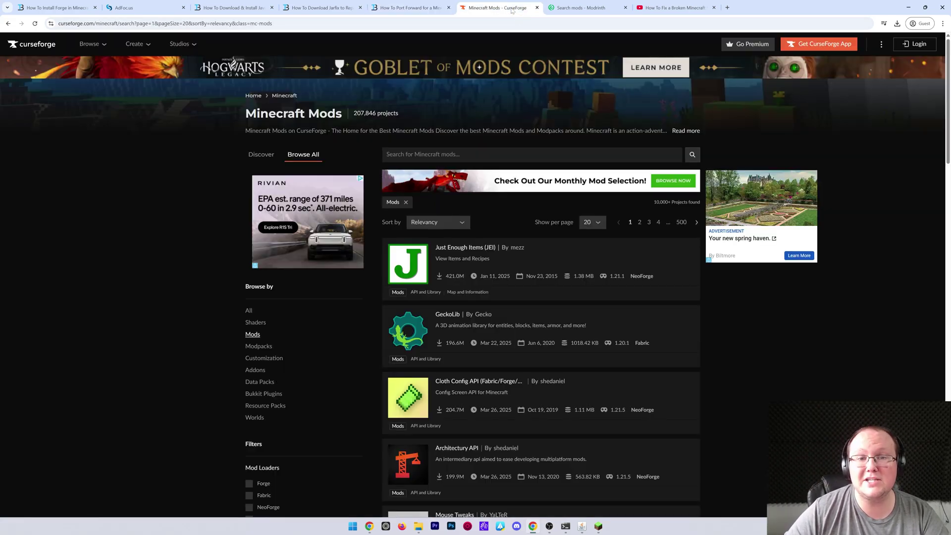
click(558, 11)
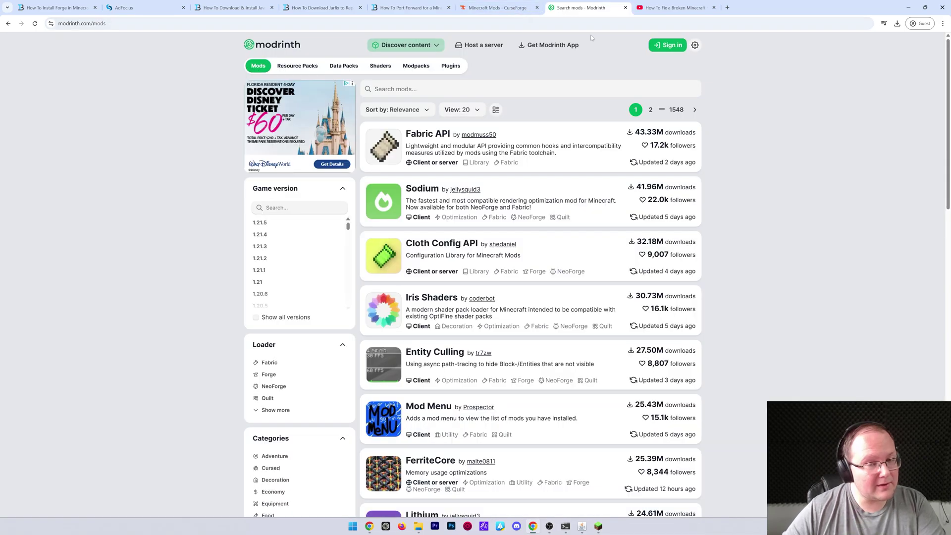
click(522, 12)
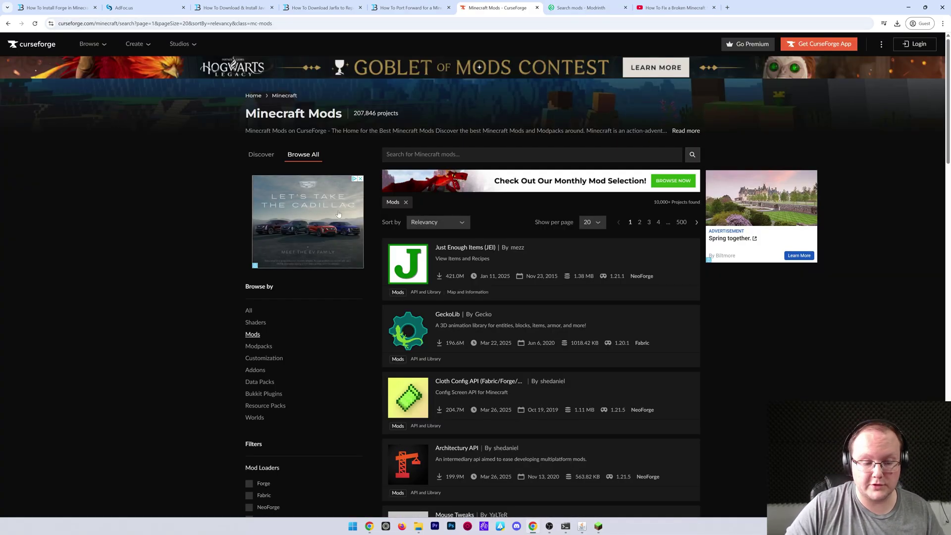
scroll(308, 237, down, 5)
click(249, 255)
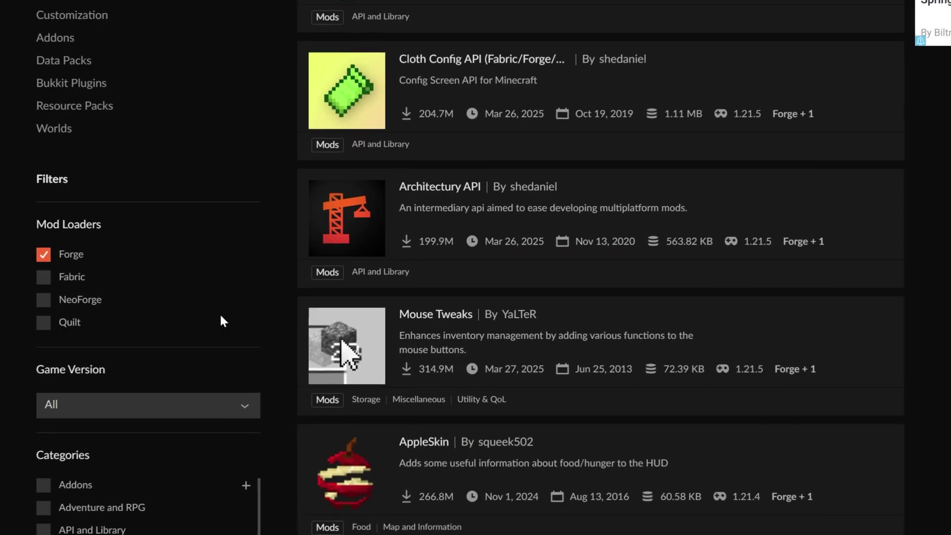
scroll(221, 321, down, 2)
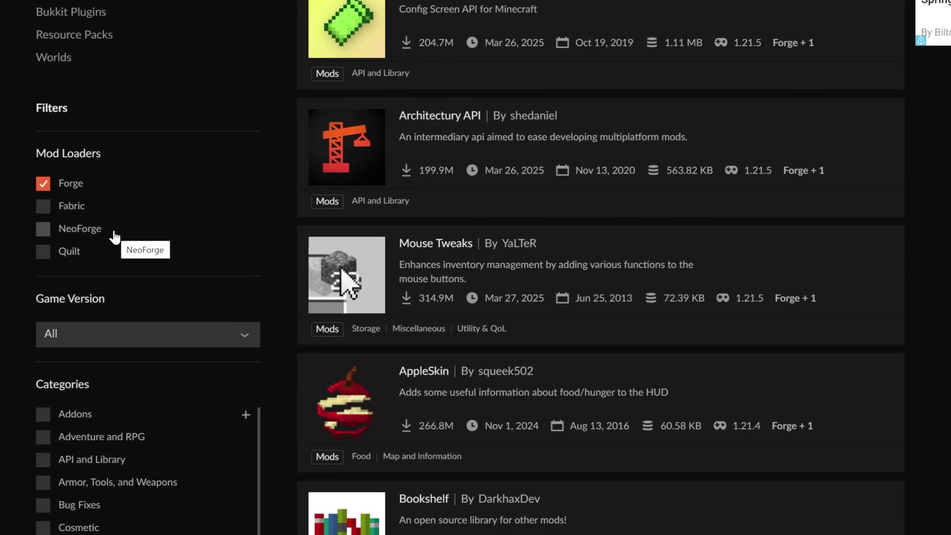
click(138, 329)
click(136, 356)
Browse the filtered mod results and open the file list of the Waystones mod.
scroll(610, 252, up, 5)
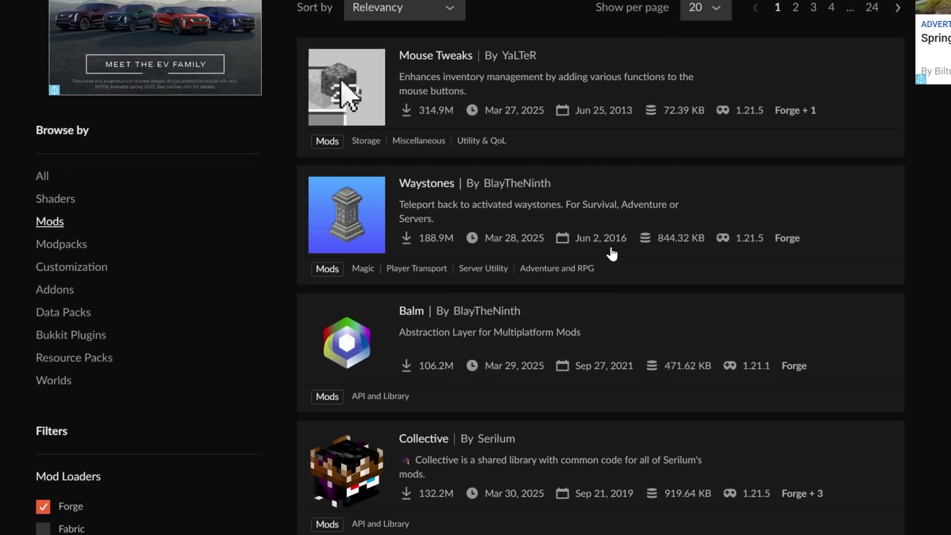
scroll(612, 253, up, 1)
scroll(777, 221, down, 17)
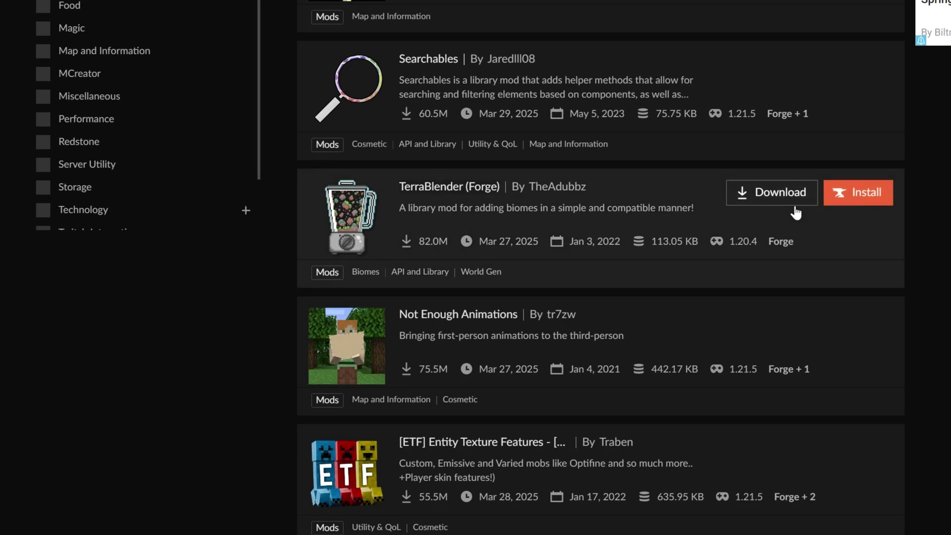
scroll(780, 208, up, 20)
scroll(688, 210, down, 5)
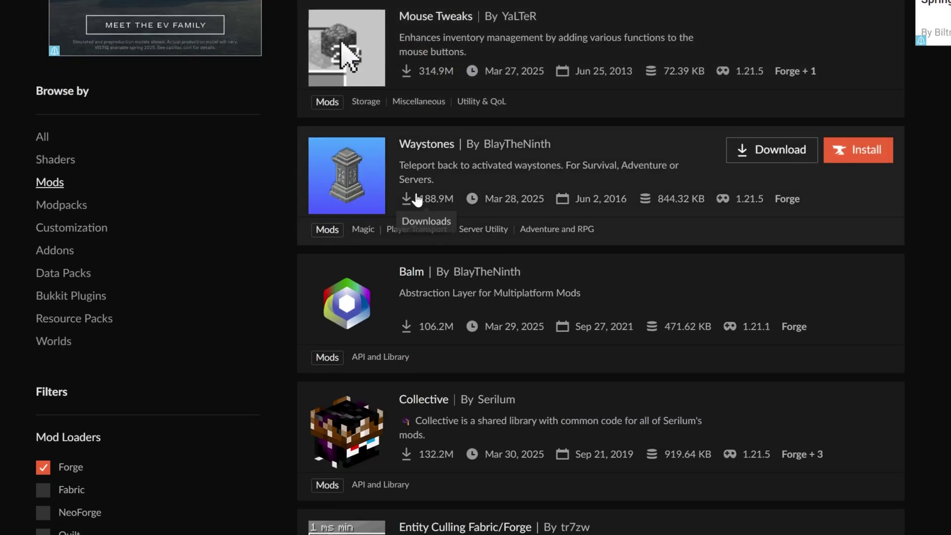
click(433, 167)
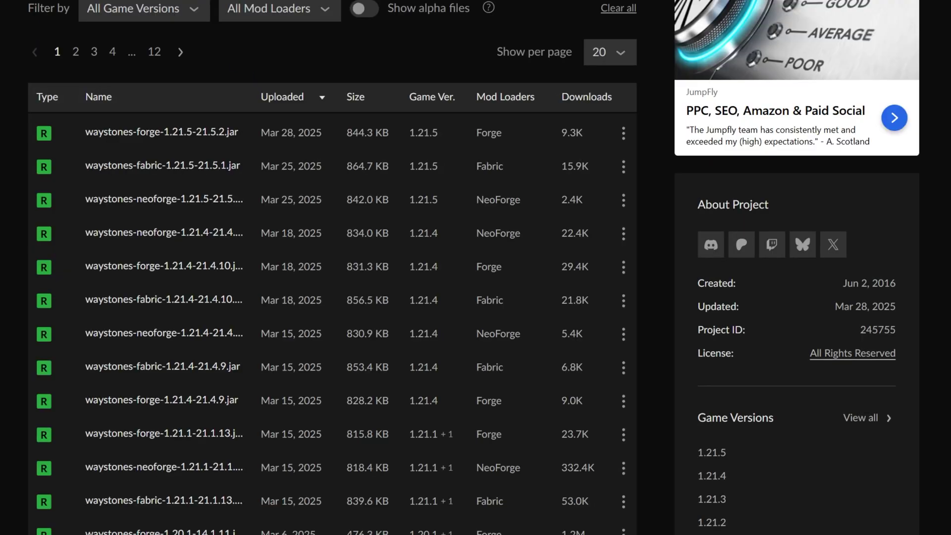
Filter the Waystones files by game version 1.21.5 and the Forge mod loader.
click(161, 11)
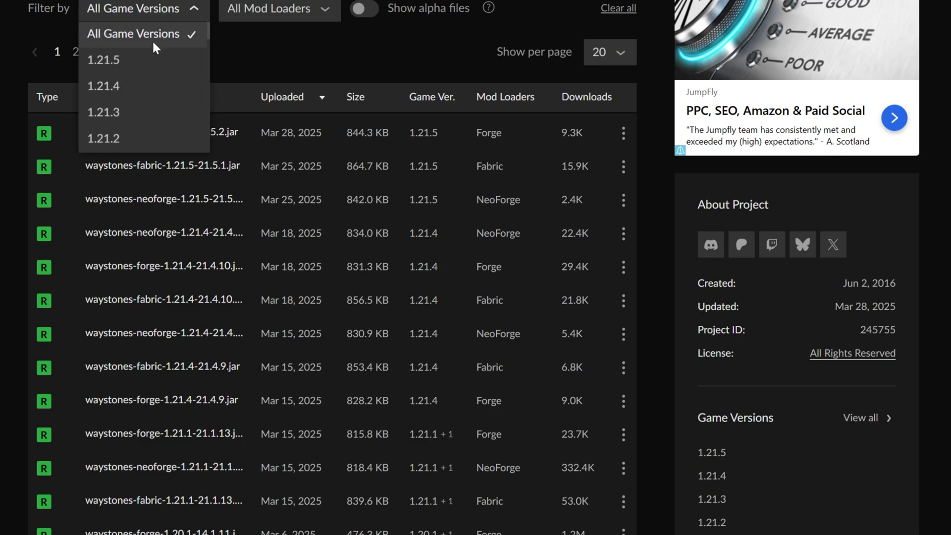
click(148, 59)
click(258, 15)
click(275, 61)
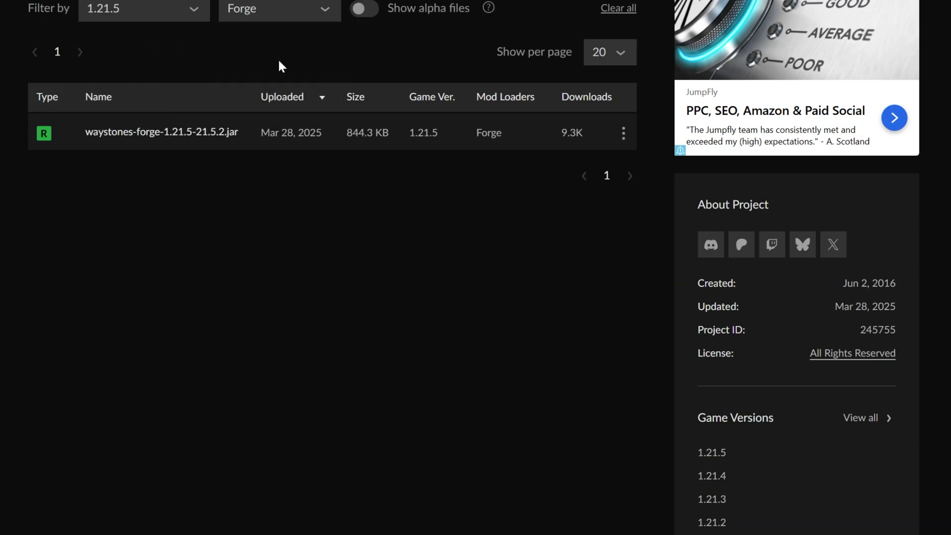
Open the details of waystones-forge-1.21.5-21.5.2.jar and check its related projects for required dependencies.
click(110, 135)
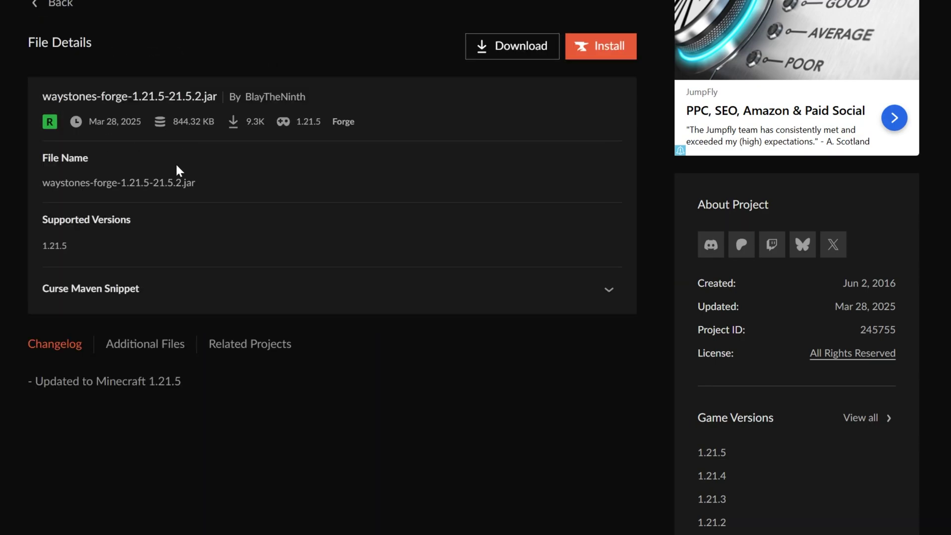
click(256, 344)
scroll(308, 317, down, 5)
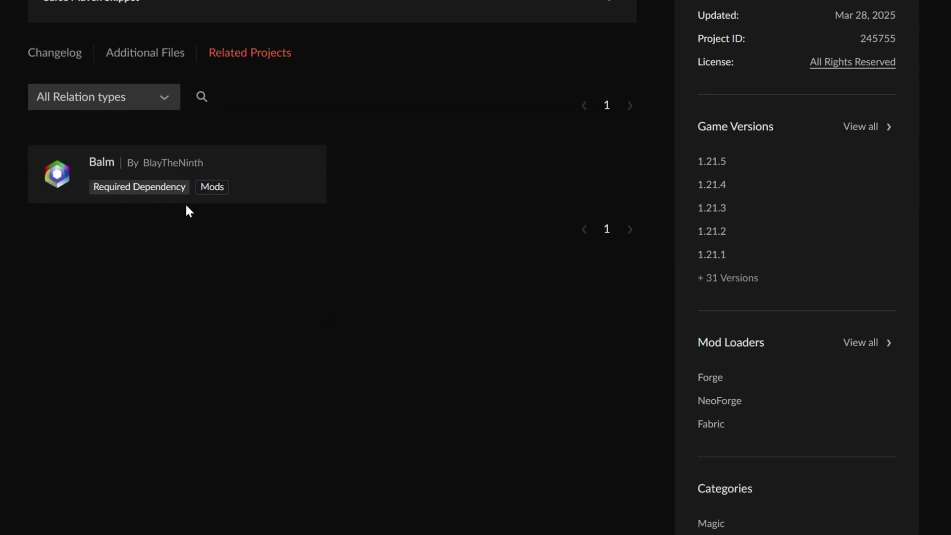
scroll(485, 278, up, 1)
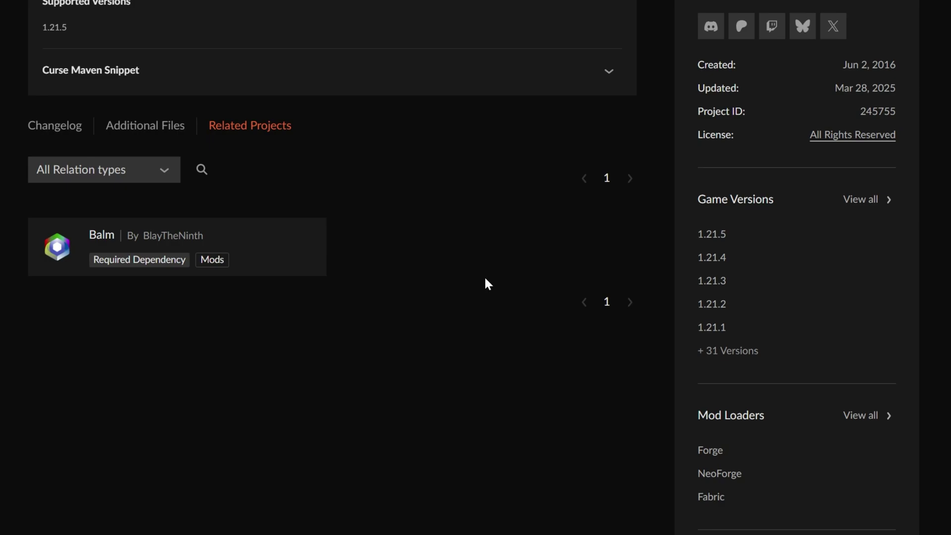
Download the waystones-forge-1.21.5-21.5.2.jar file from CurseForge.
scroll(485, 279, up, 5)
click(495, 197)
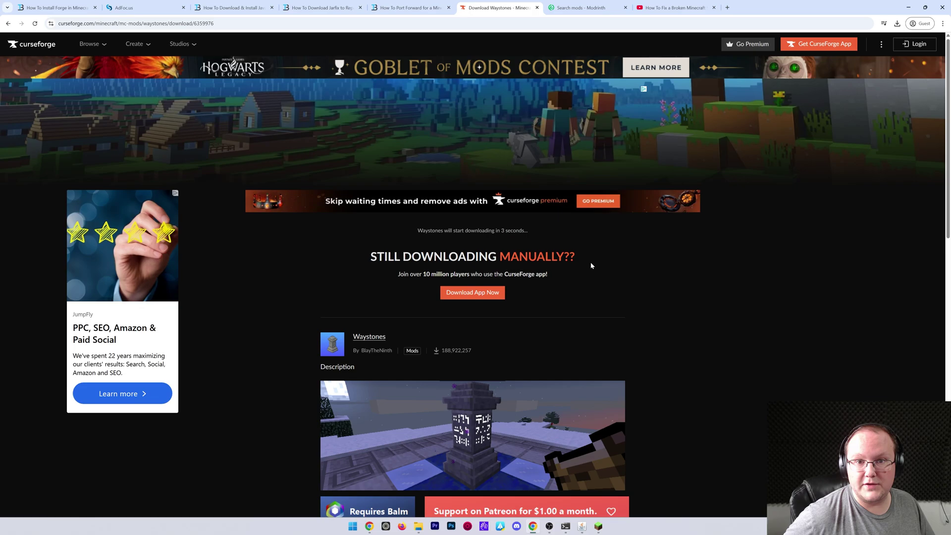
click(383, 253)
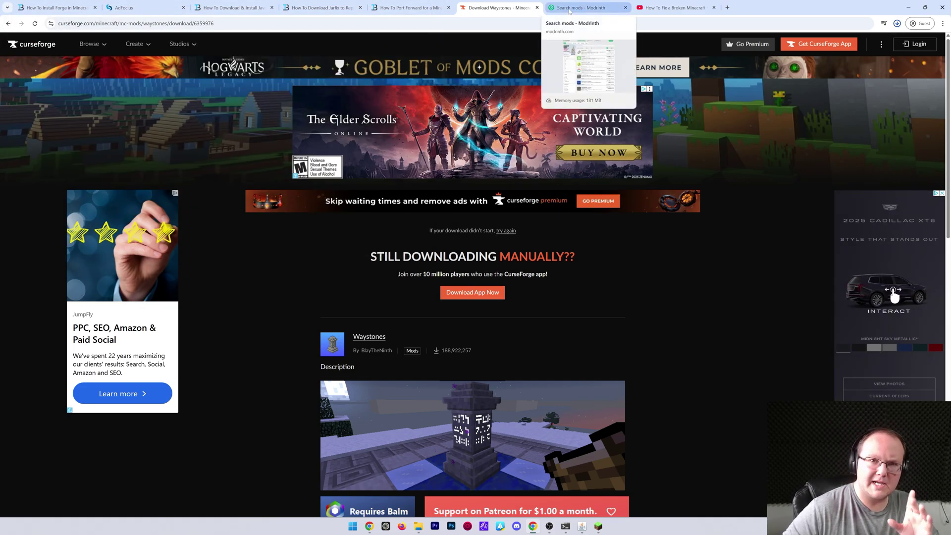
Filter the Modrinth mods by game version 1.21.5 and the Forge loader, and browse the results.
click(574, 8)
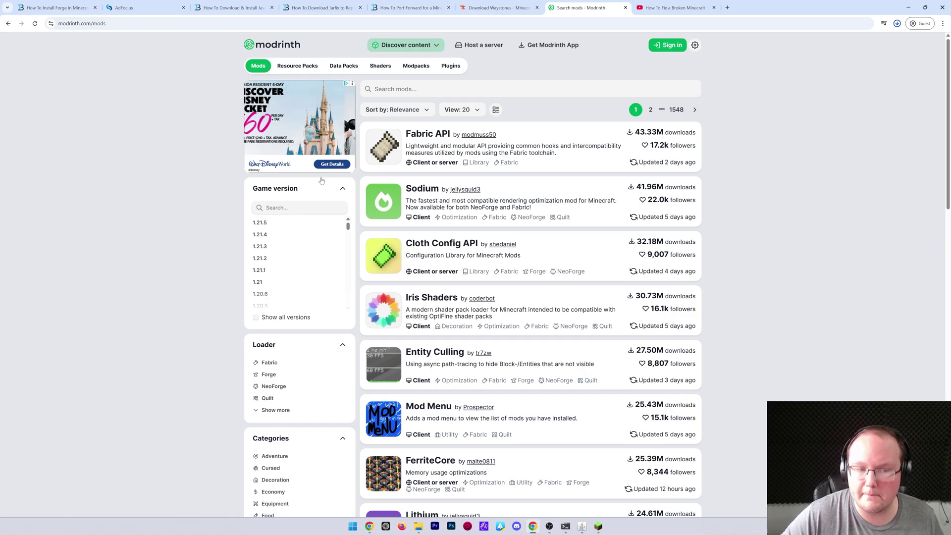
click(259, 223)
scroll(107, 391, down, 2)
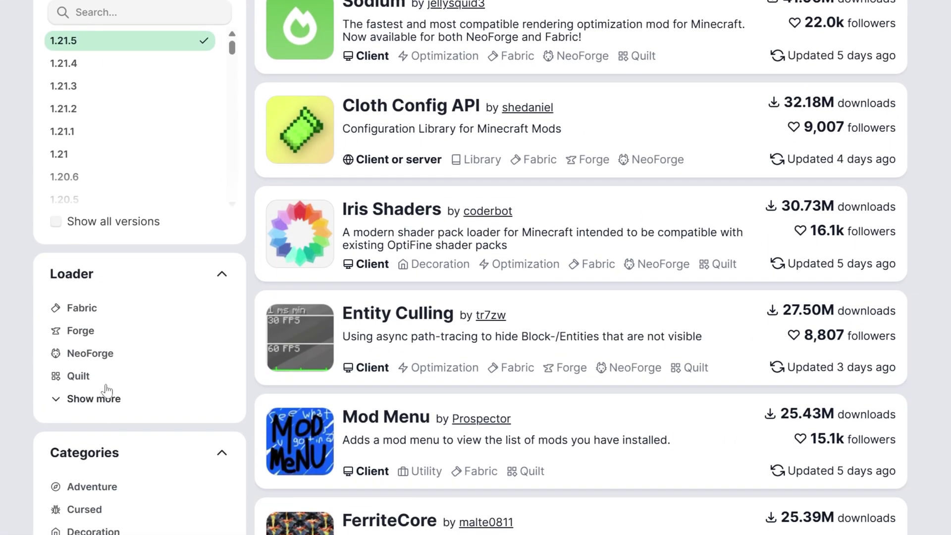
click(106, 339)
scroll(637, 391, down, 20)
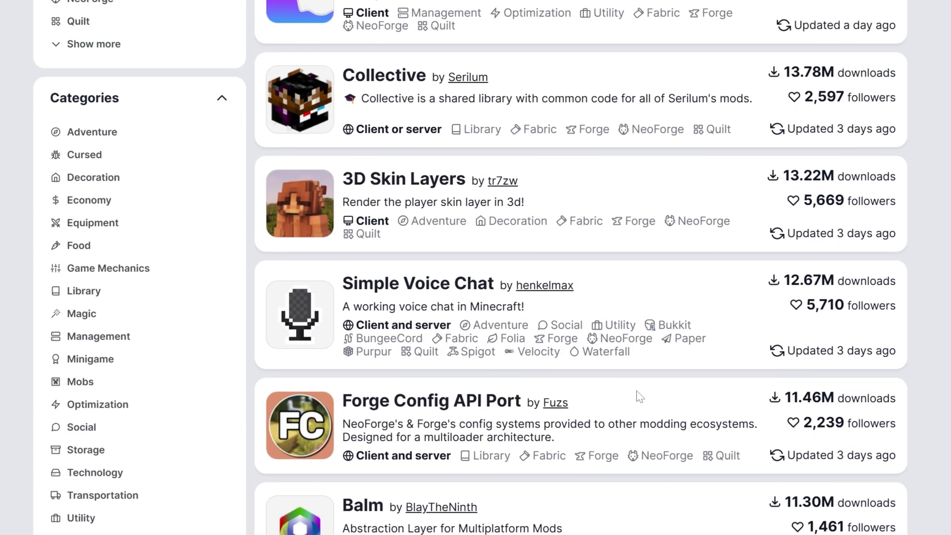
scroll(623, 205, up, 20)
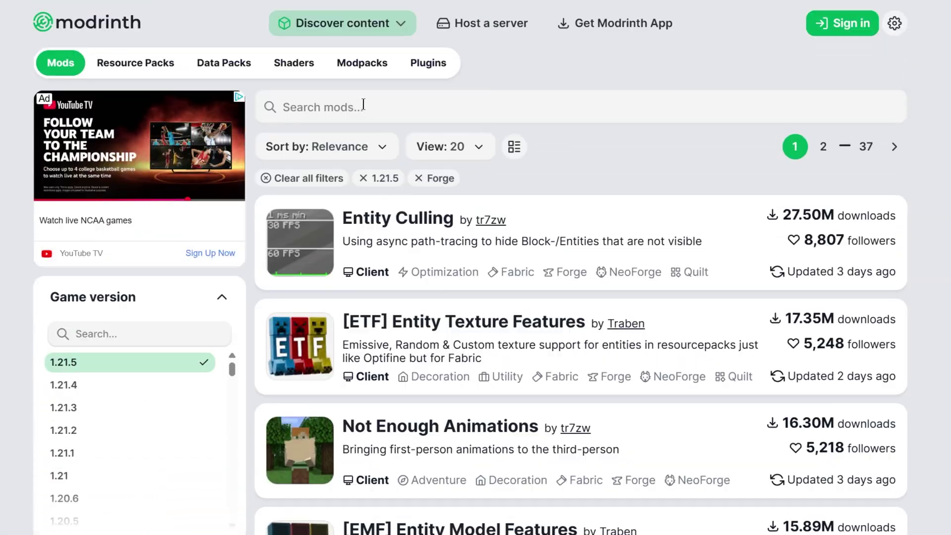
Search the filtered mods for "way" and open the Waystones mod page.
click(367, 107)
text(way)
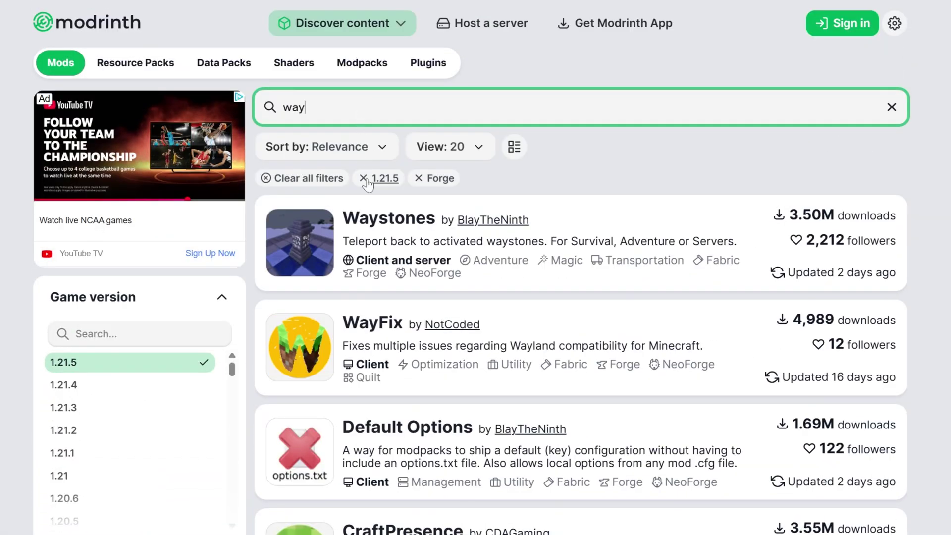
click(386, 217)
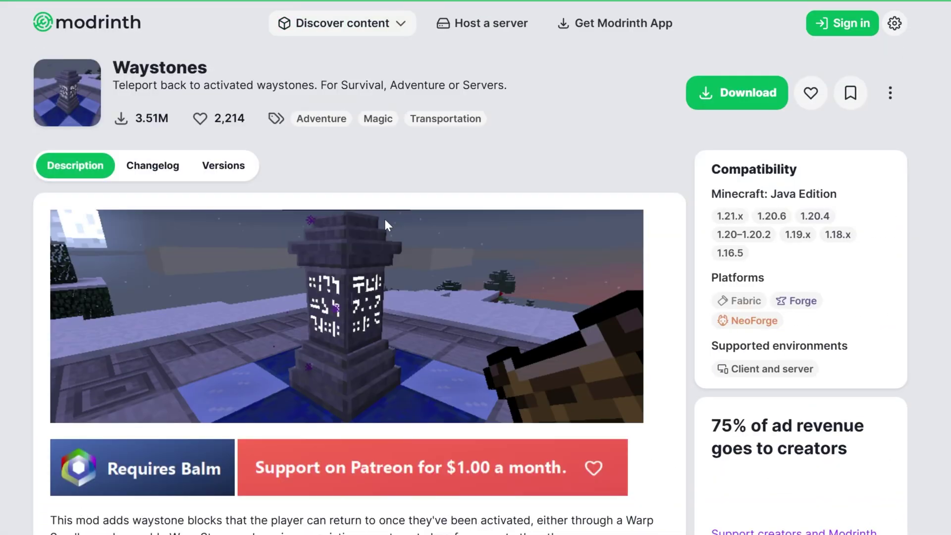
Filter the Waystones versions by the Forge platform and game version 1.21.5.
click(238, 173)
click(121, 207)
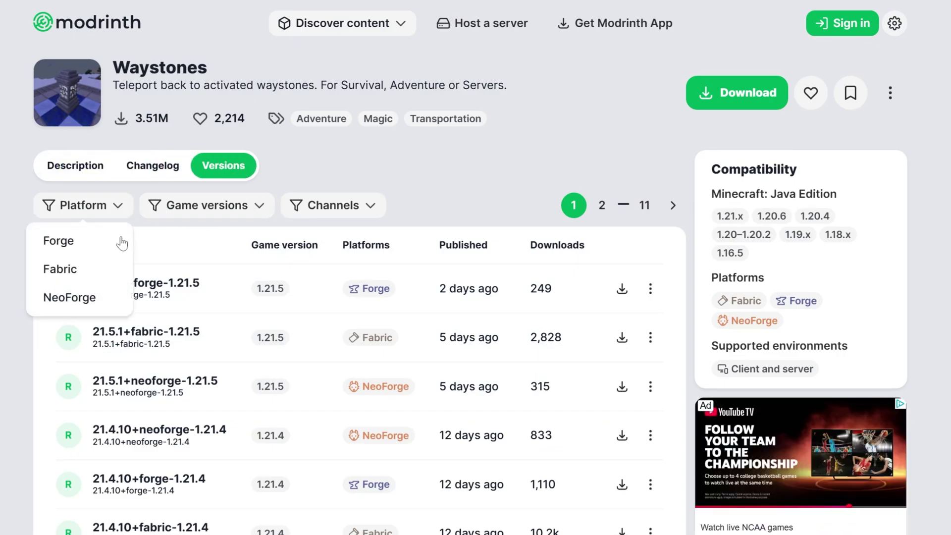
click(98, 243)
click(179, 208)
click(175, 274)
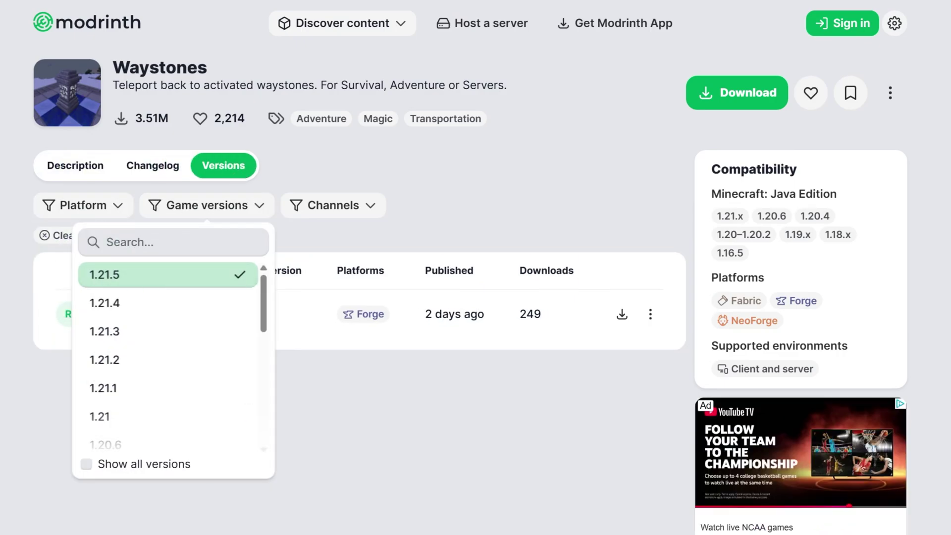
Check the dependencies of Waystones 21.5.2+forge-1.21.5 and open the version list of the required Balm mod.
click(212, 313)
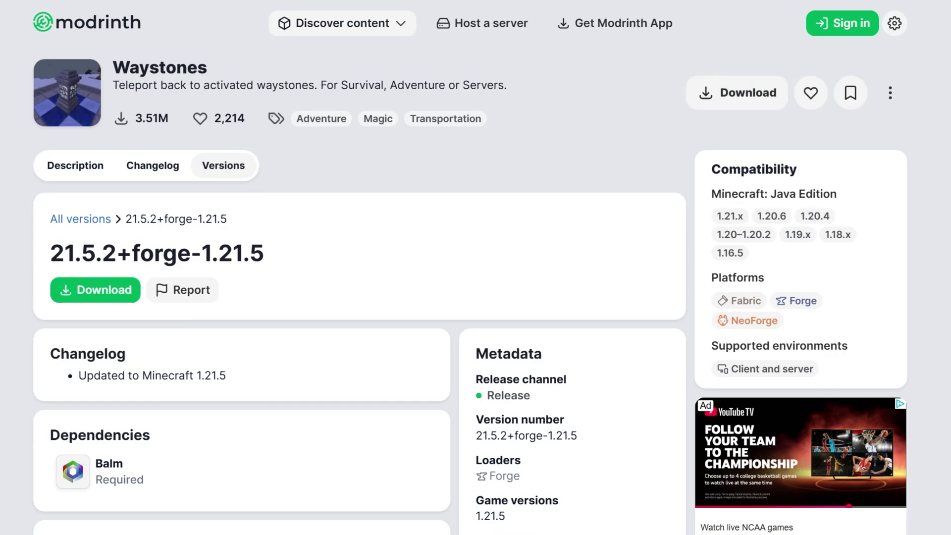
click(117, 470)
click(225, 166)
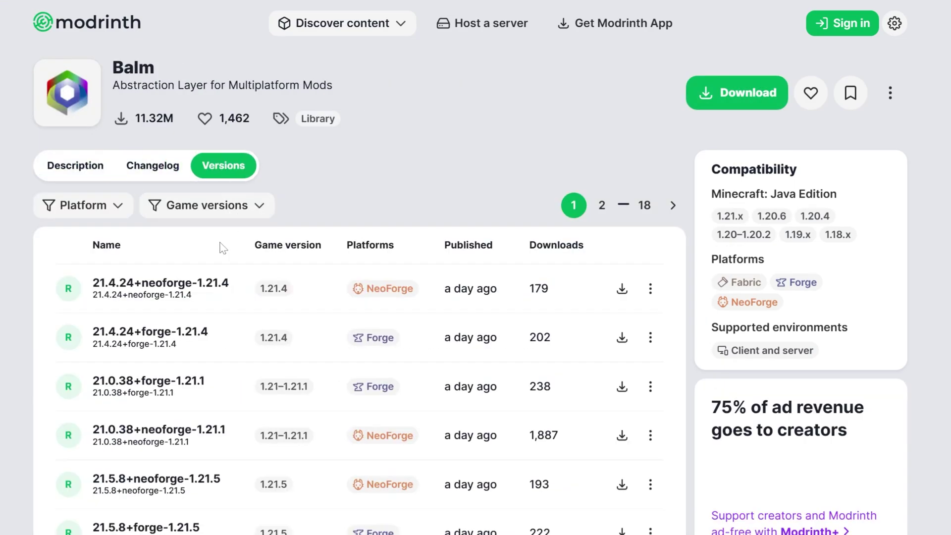
Filter the Balm versions by 1.21.5 and Forge, and save balm-forge-1.21.5-21.5.8-all.jar to Downloads.
click(158, 205)
click(148, 273)
click(91, 205)
click(91, 205)
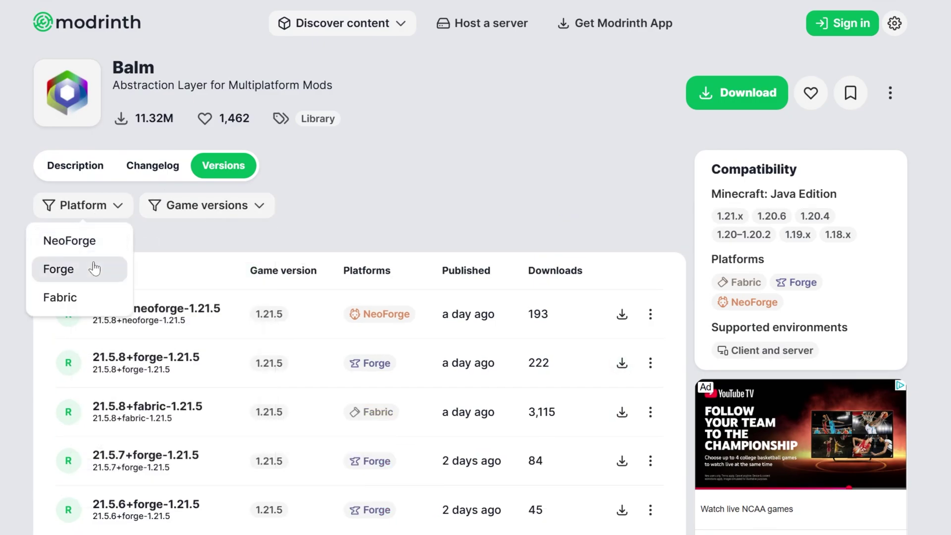
click(94, 268)
click(624, 318)
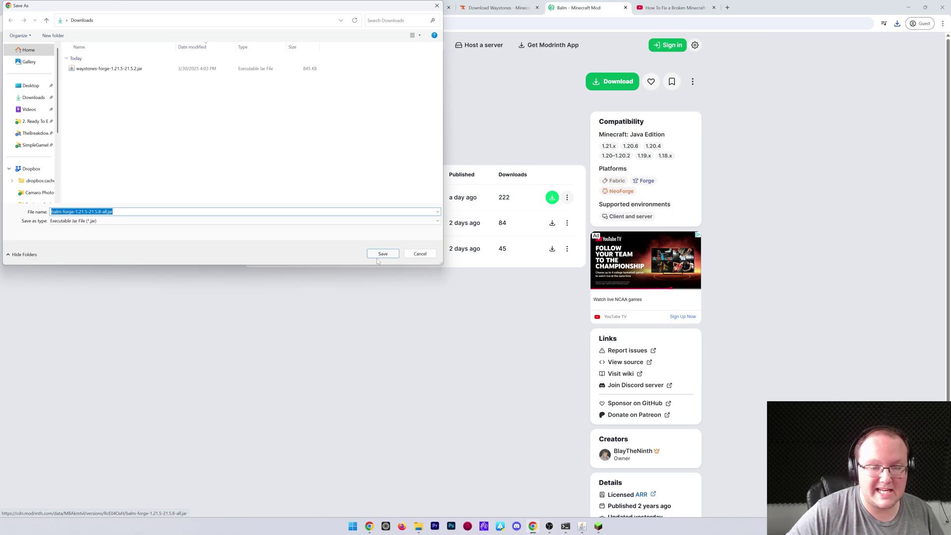
click(384, 254)
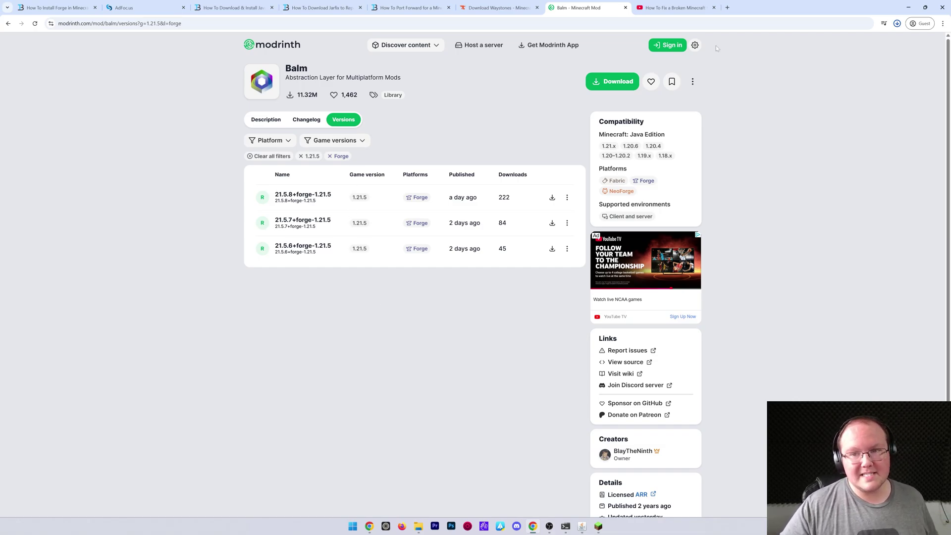
Minimize the browser, close the Minecraft game and shut down the server with the stop command.
click(666, 9)
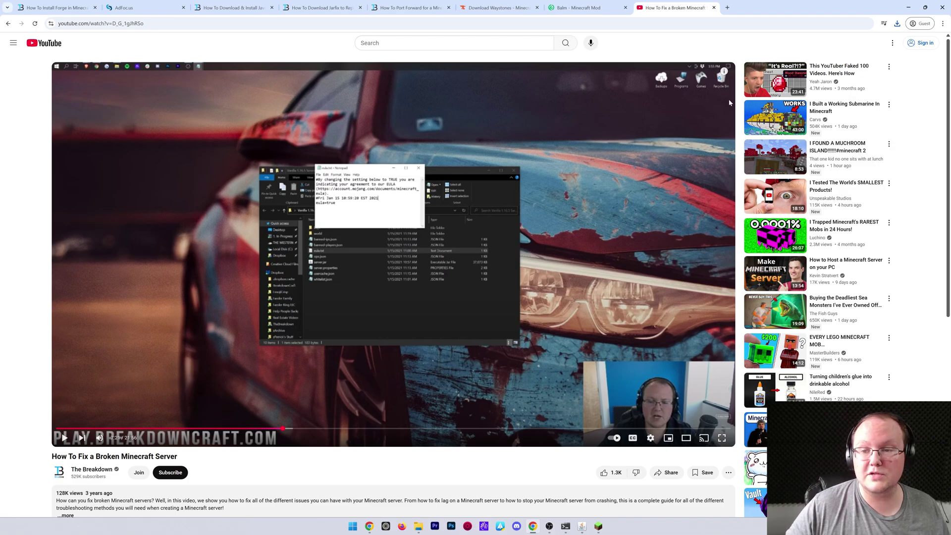
click(908, 9)
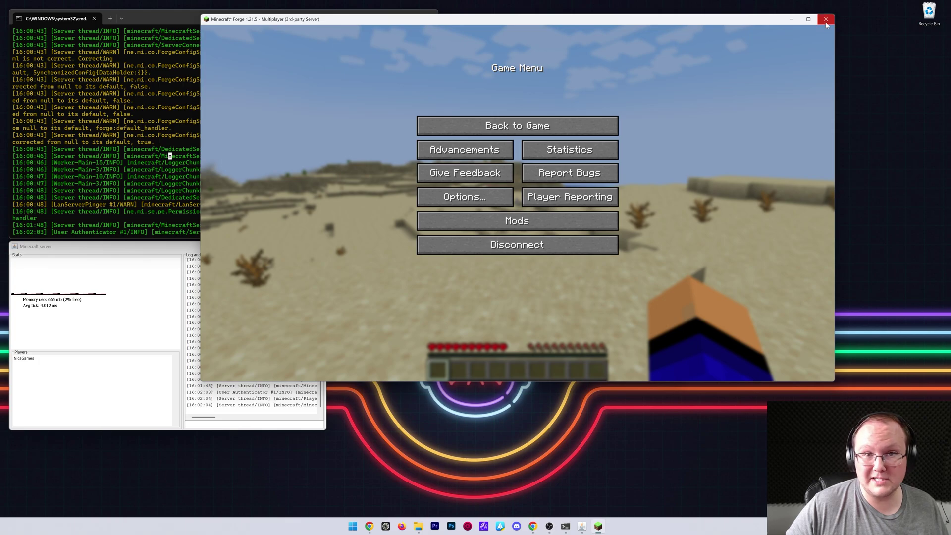
click(826, 19)
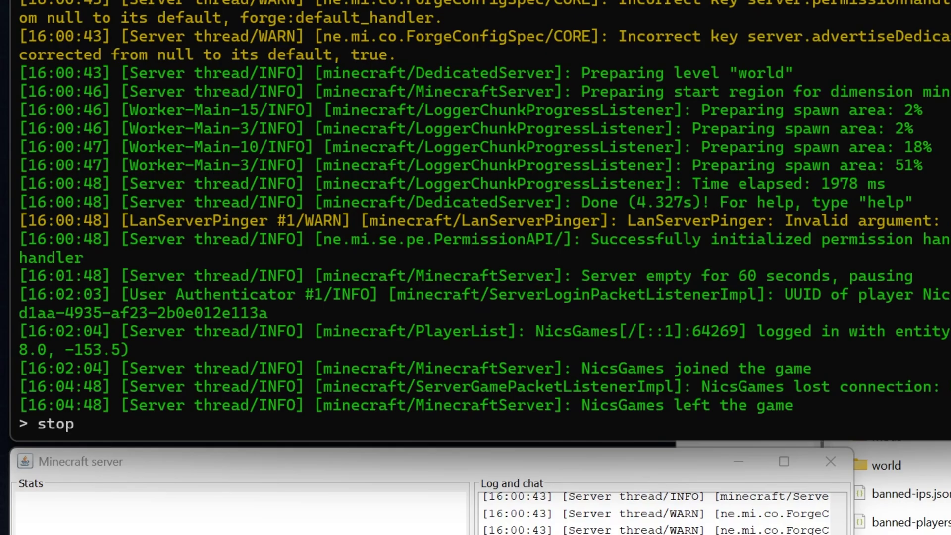
key(Return)
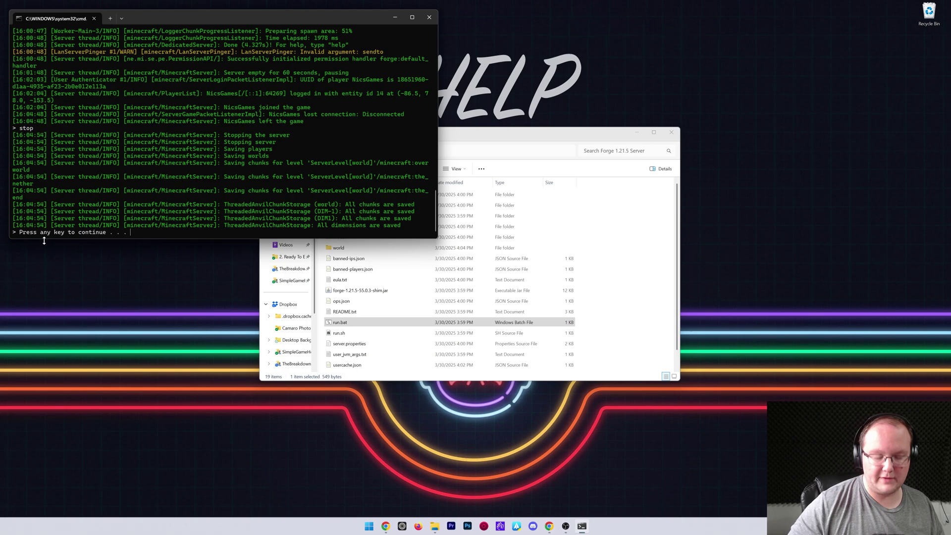
key(Return)
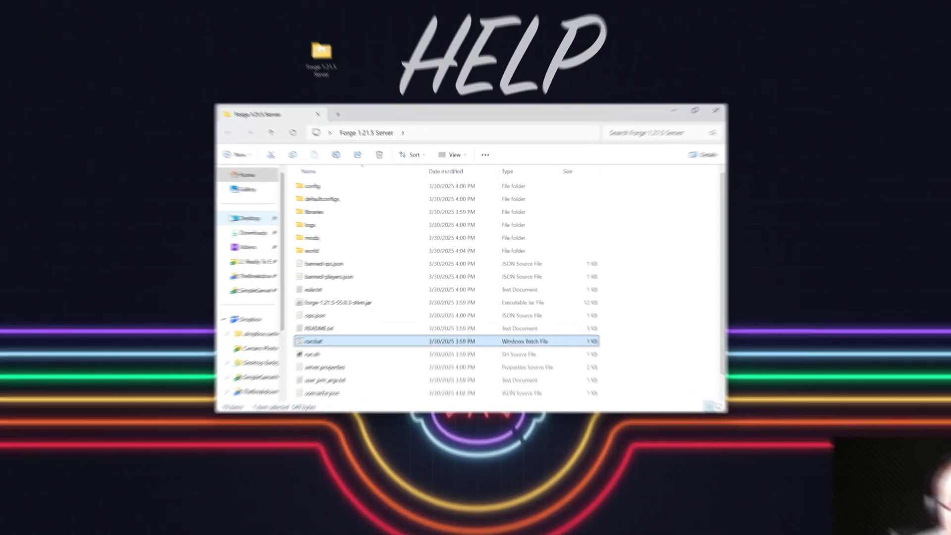
Move the Waystones and Balm jar files from the Downloads folder to the desktop.
click(290, 233)
click(282, 197)
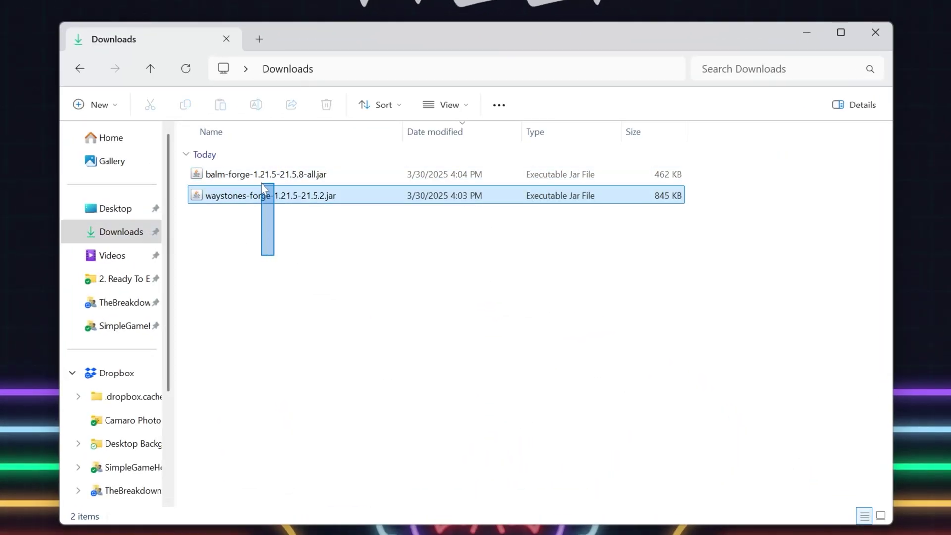
drag(262, 187, 262, 171)
drag(268, 174, 123, 0)
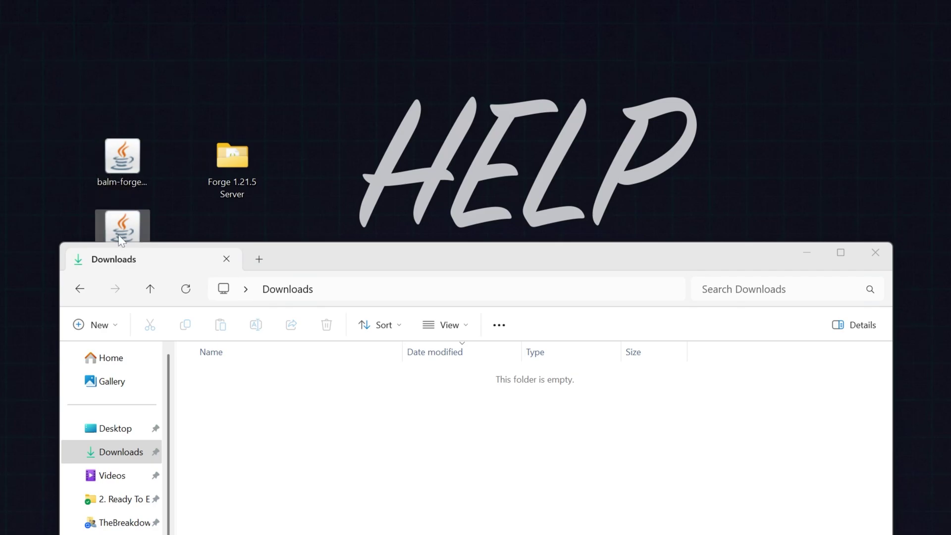
drag(121, 240, 63, 163)
Move both mod jar files from the desktop into the mods folder of Forge 1.21.5 Server.
click(238, 354)
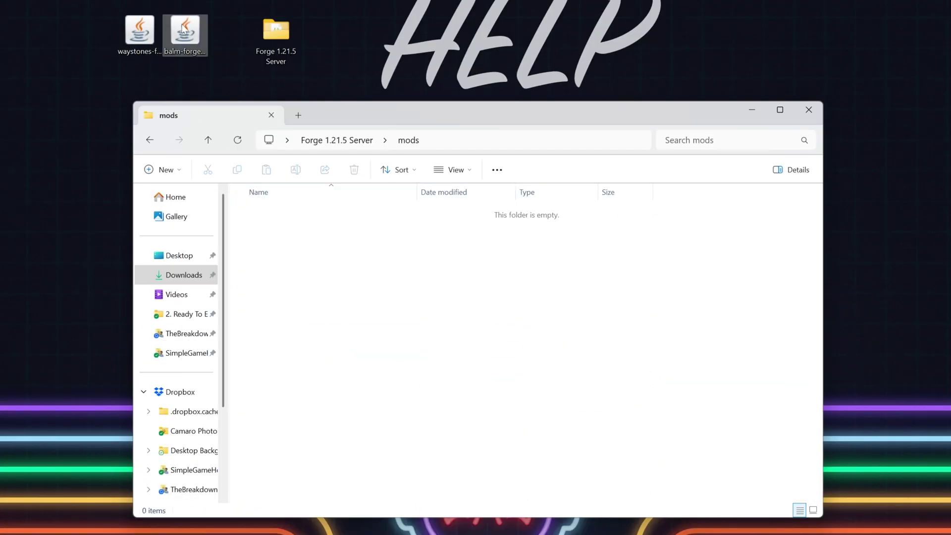
drag(183, 29, 189, 34)
drag(407, 303, 318, 216)
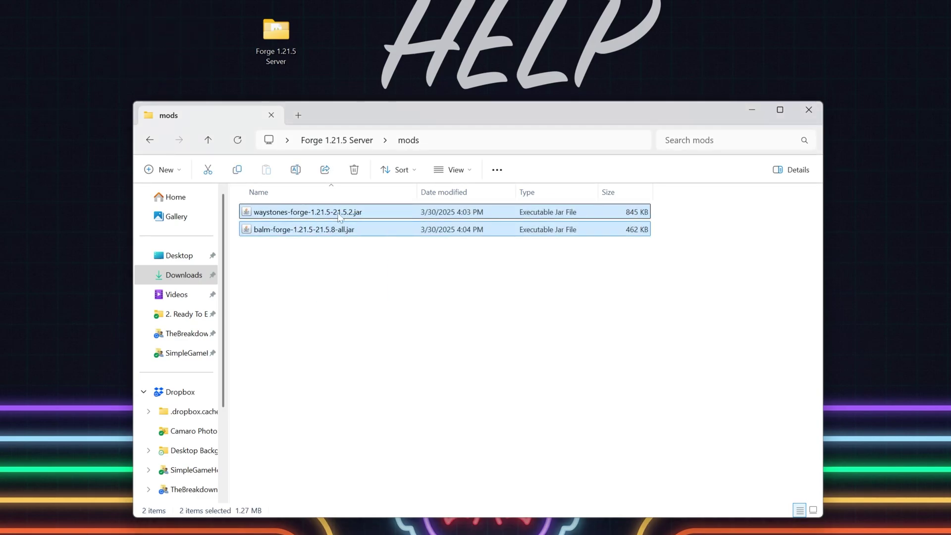
Copy the Waystones and Balm jar files in the server's mods folder.
right_click(382, 212)
click(438, 230)
click(425, 299)
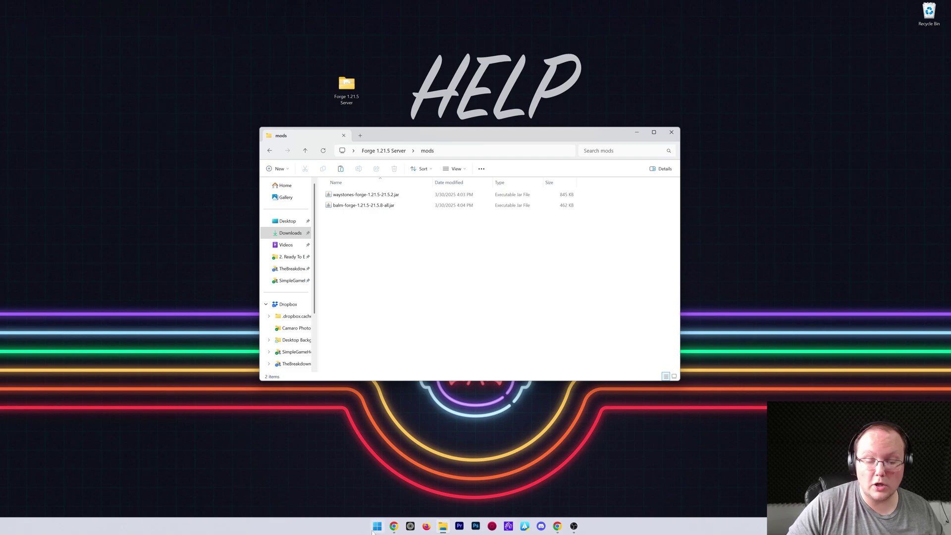
Start the Minecraft Launcher and open the mods folder inside the forge installation's .minecraft folder.
click(377, 526)
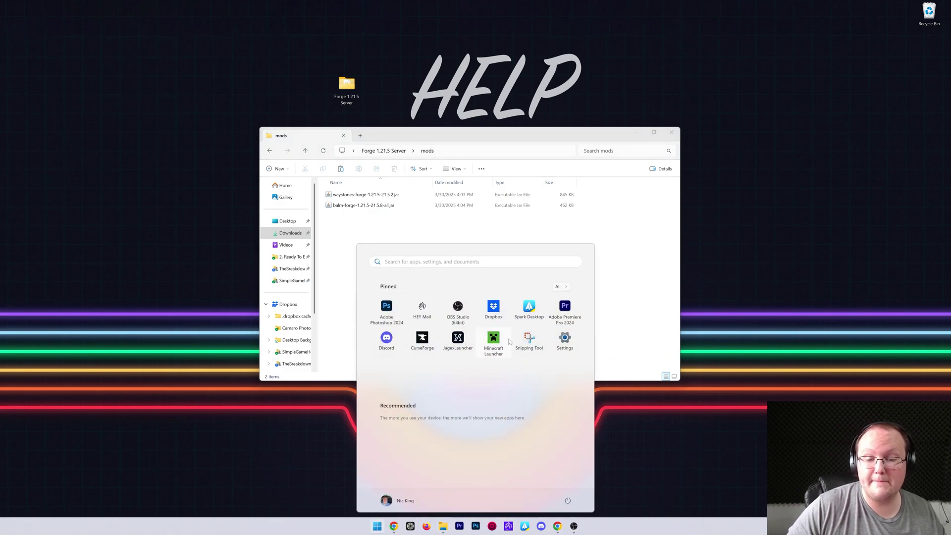
click(492, 367)
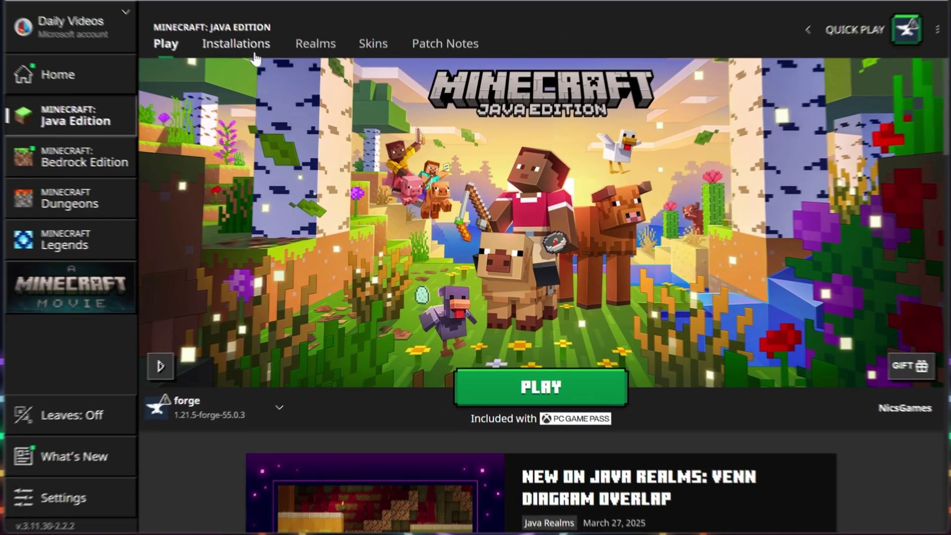
click(350, 154)
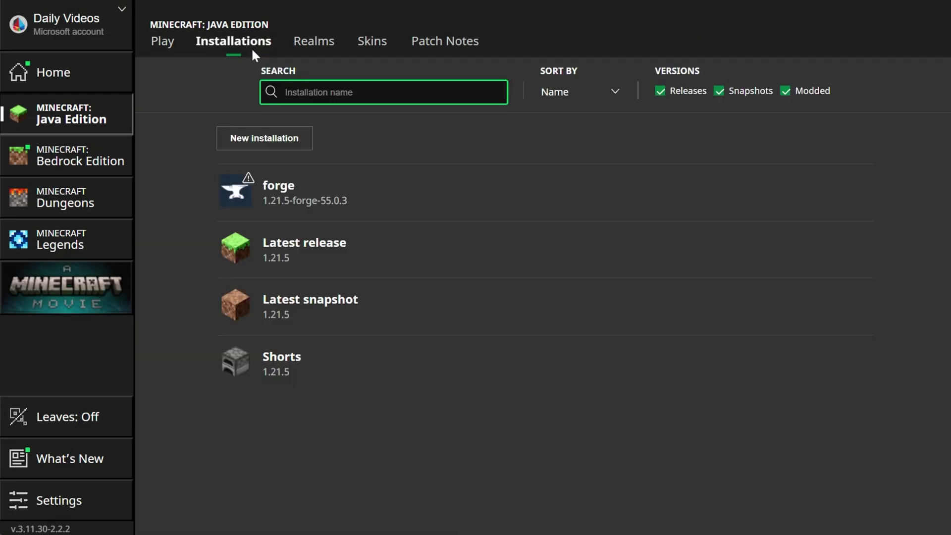
click(832, 193)
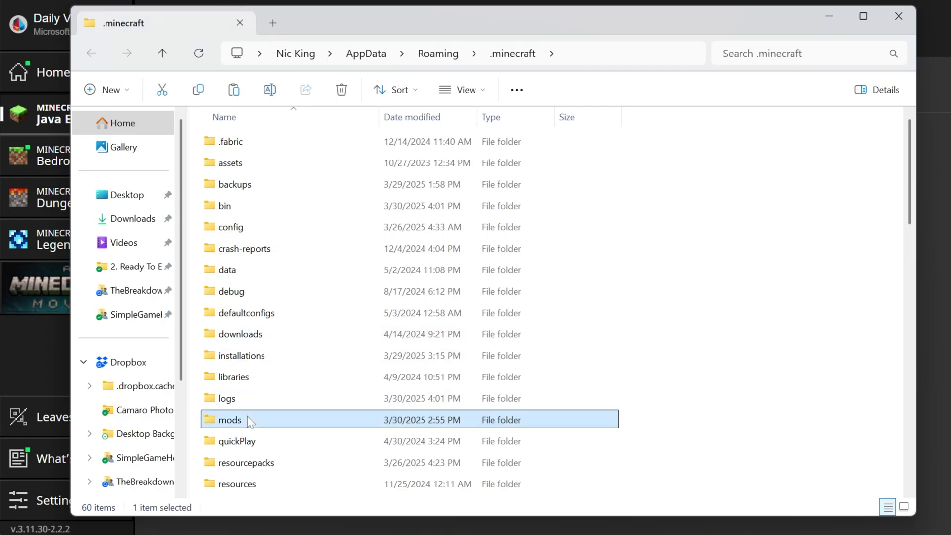
double_click(247, 420)
Paste the copied Waystones and Balm jar files into the client's mods folder.
right_click(323, 232)
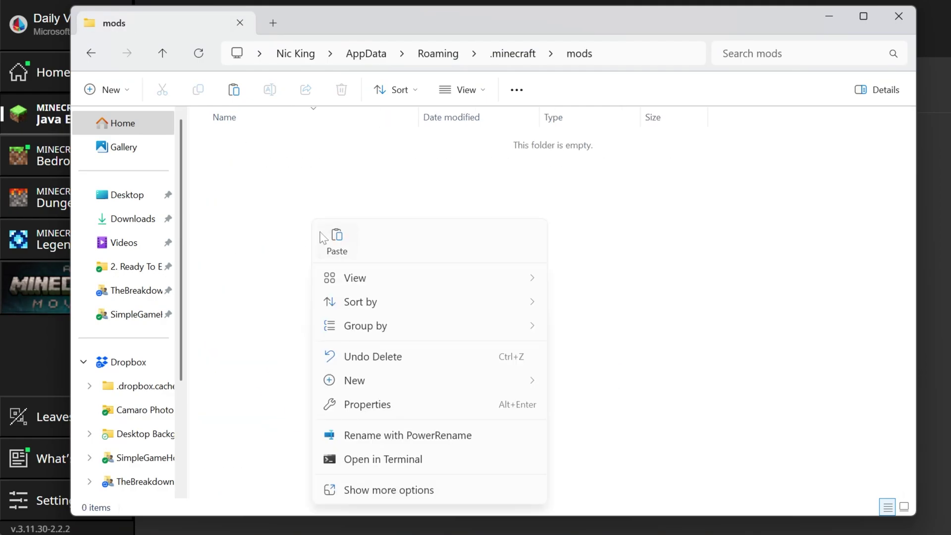
click(245, 159)
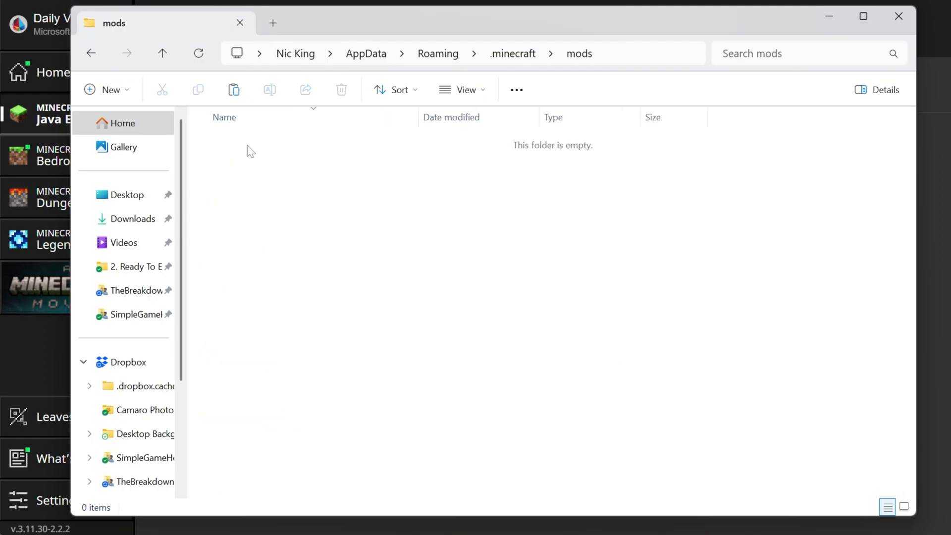
right_click(248, 147)
click(293, 171)
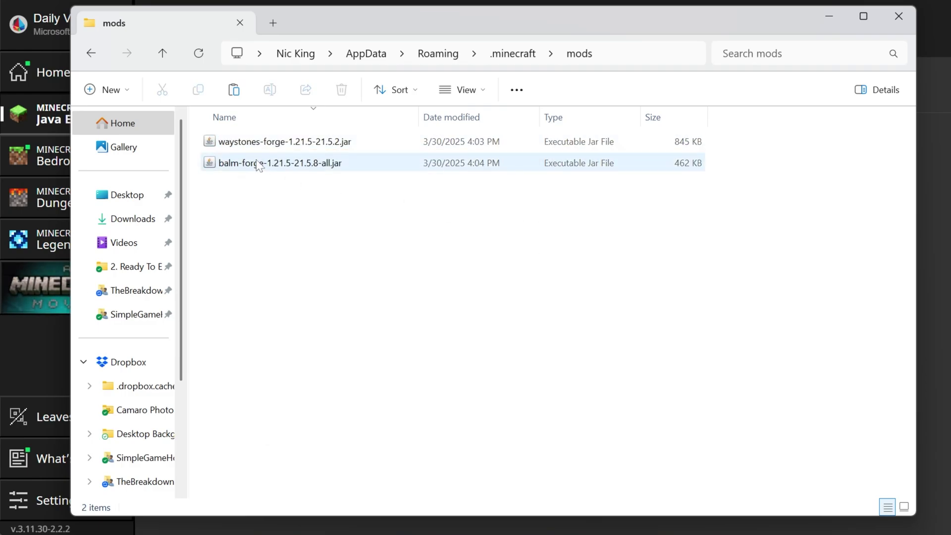
click(286, 182)
Close the client's mods folder and launch the forge 1.21.5-forge-55.0.3 installation.
click(897, 14)
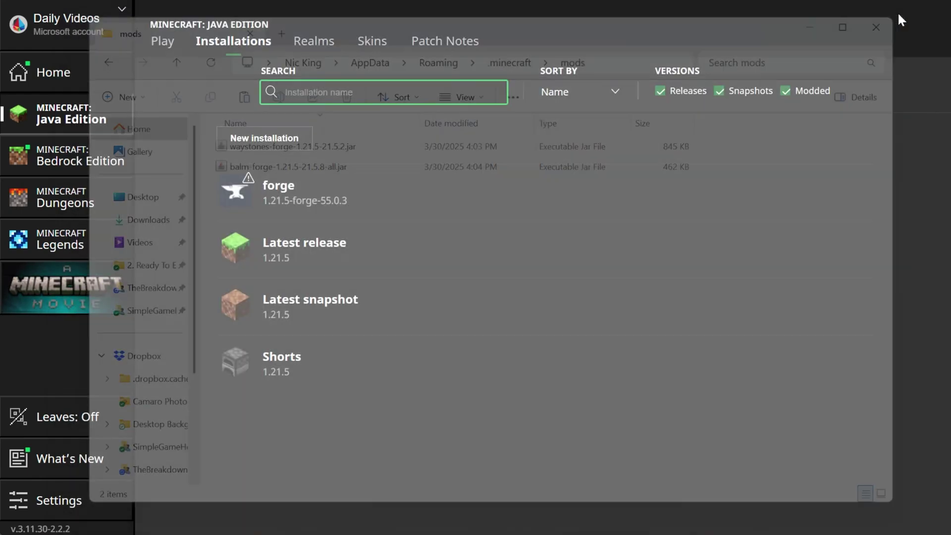
click(781, 188)
click(628, 350)
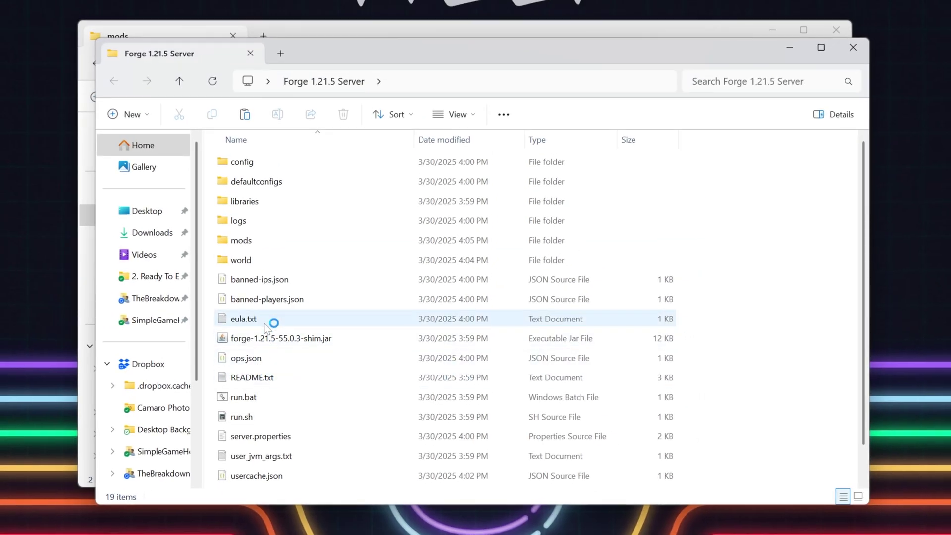
Start the modded server with run.bat from the Forge 1.21.5 Server folder and close the folder windows.
double_click(250, 397)
double_click(251, 400)
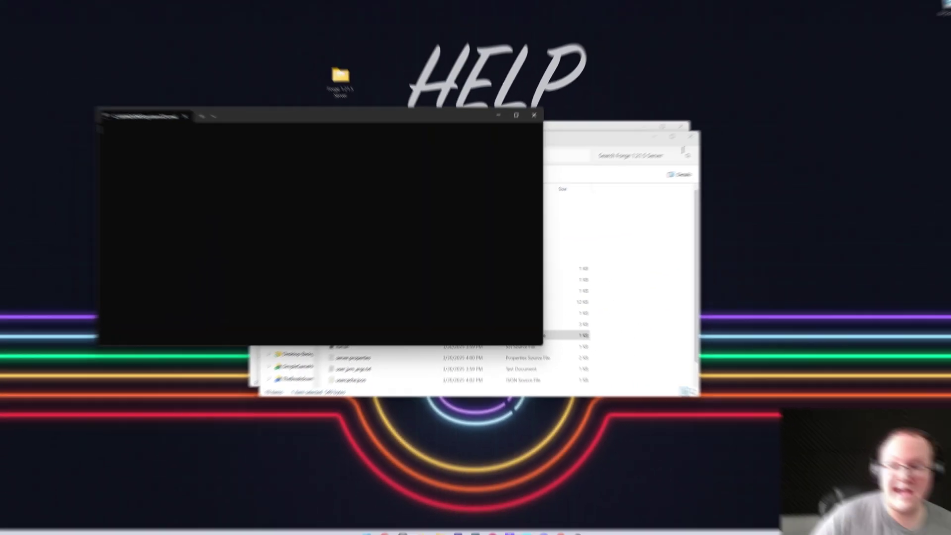
click(860, 52)
click(685, 144)
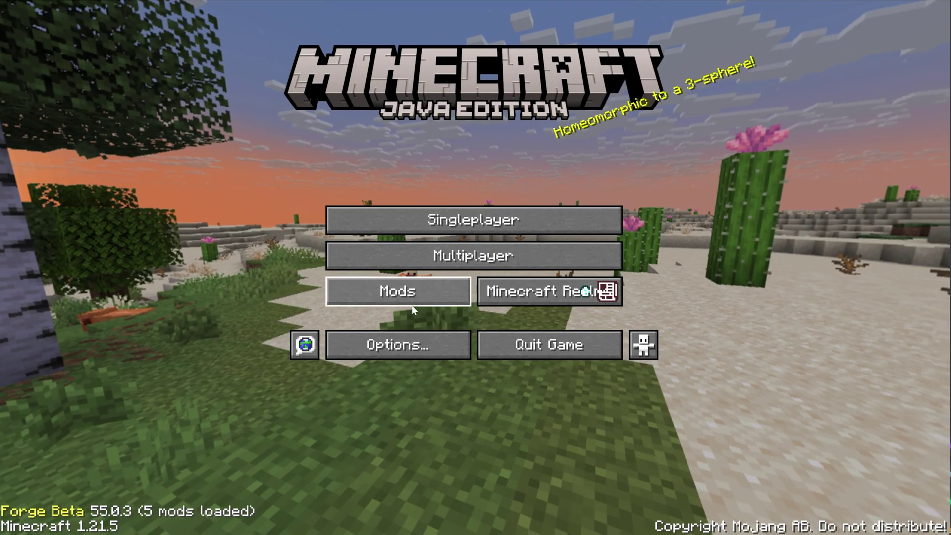
Open the list of loaded mods from the Minecraft title screen.
click(439, 211)
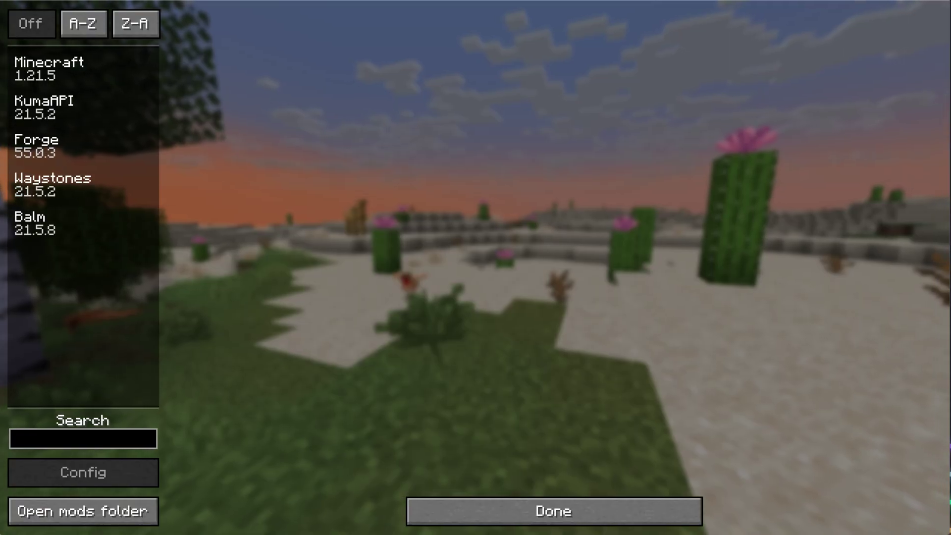
Check the Waystones and Balm entries in the loaded mods list and return to the title screen.
click(44, 177)
click(47, 229)
click(609, 510)
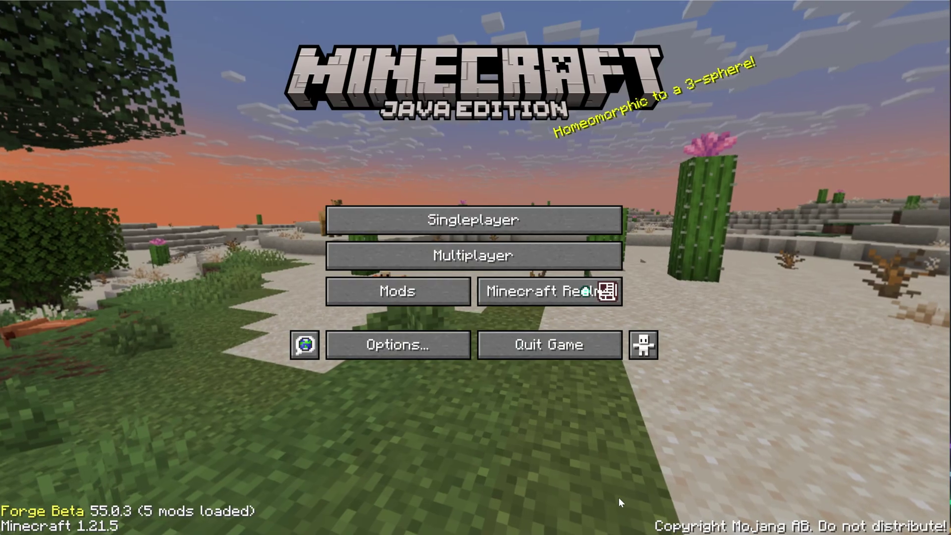
Accept the third-party online play caution and join the Local Connection multiplayer server.
click(567, 257)
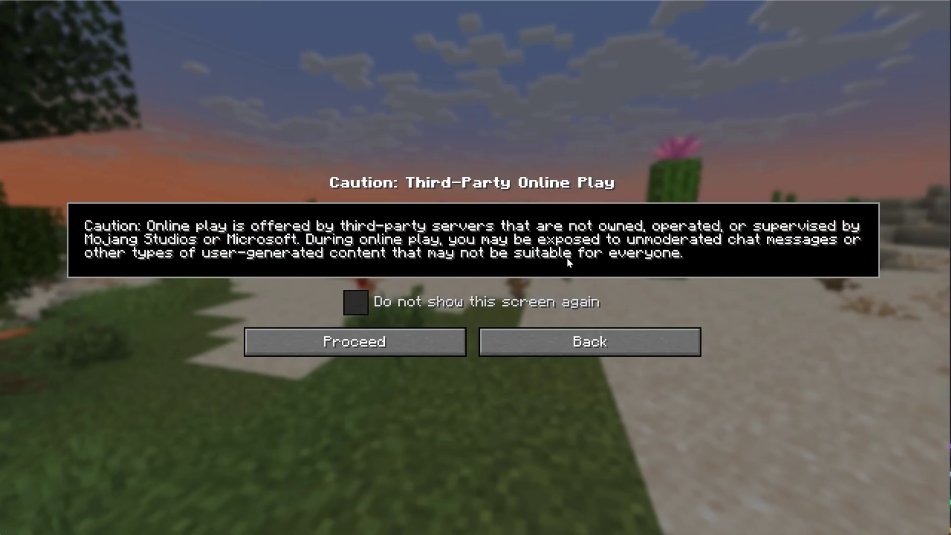
click(441, 350)
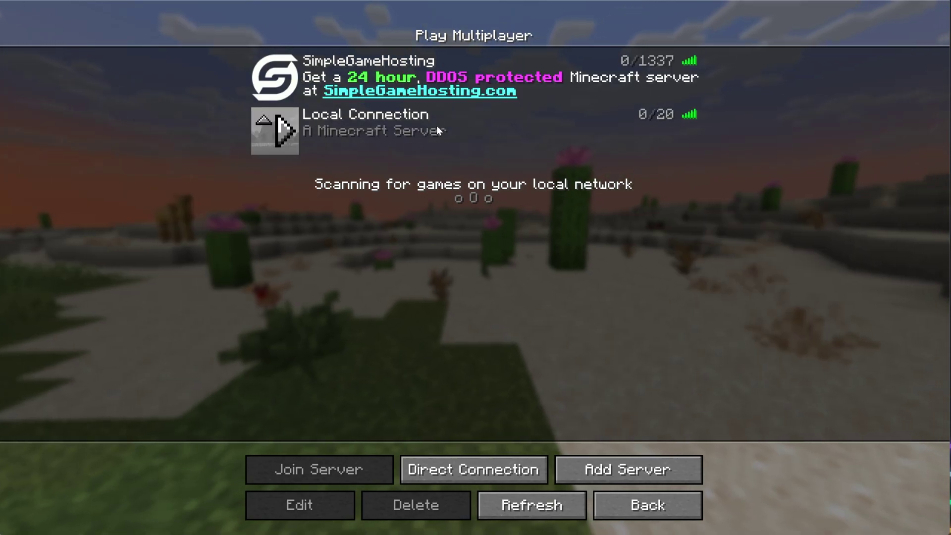
click(392, 130)
click(391, 130)
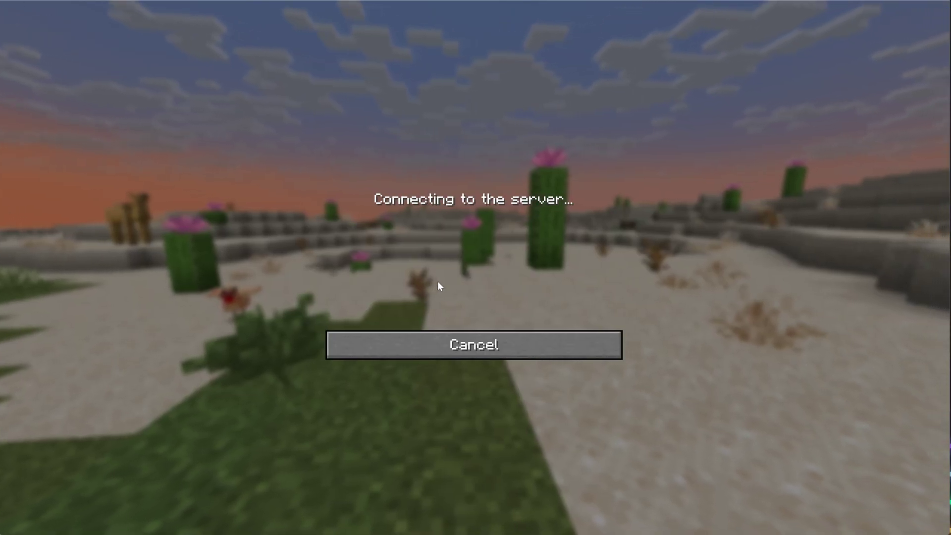
Make the player's account a server operator with the op command in the server console.
click(160, 308)
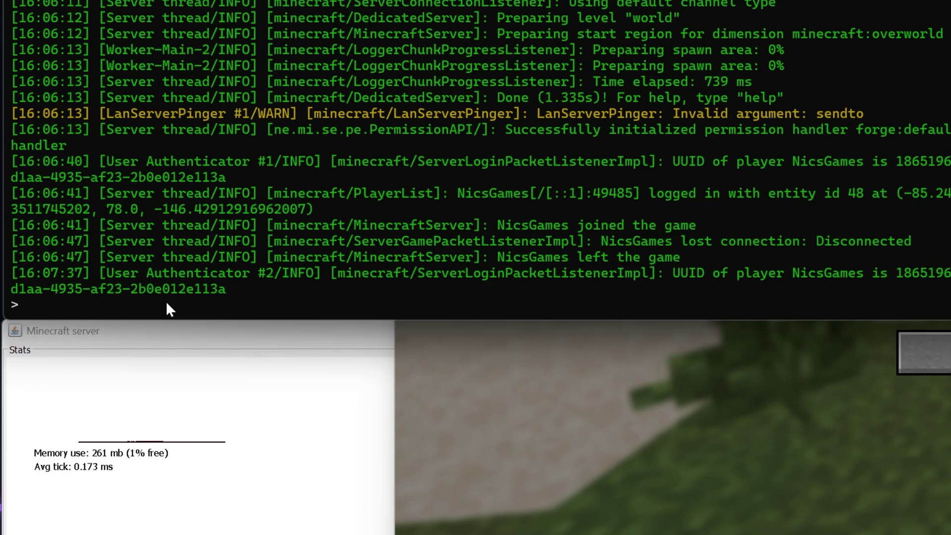
text(op nicsga)
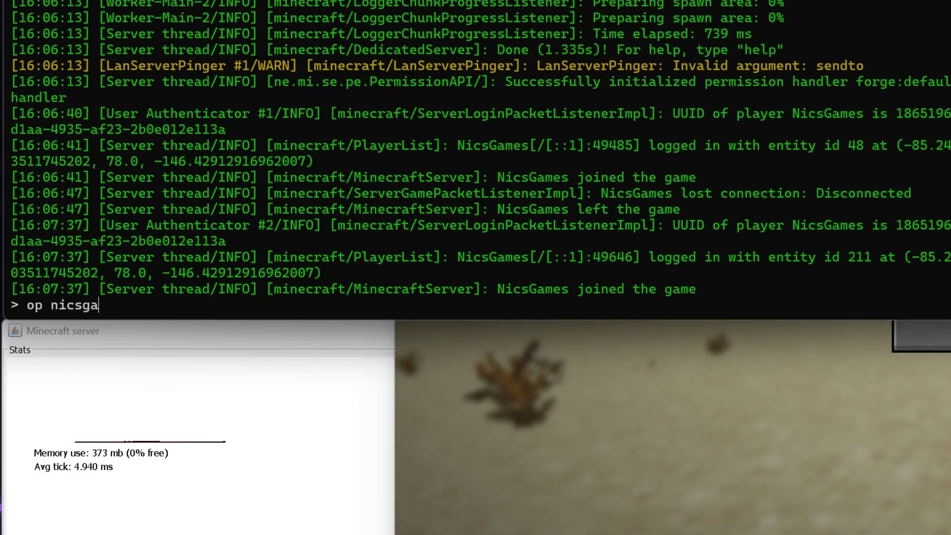
text(mes)
key(Return)
Return to the game and switch to creative mode with /gamemode creative.
click(863, 307)
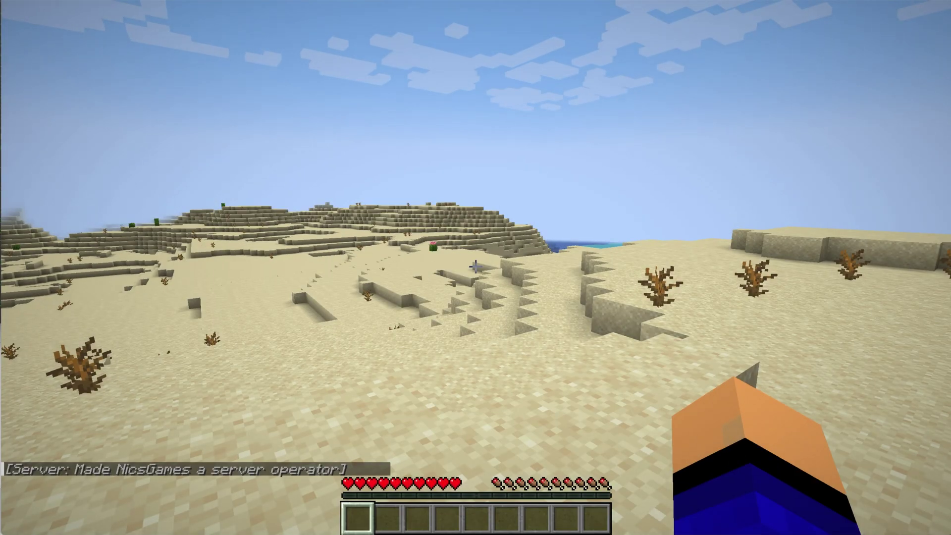
text(/gamemode creative)
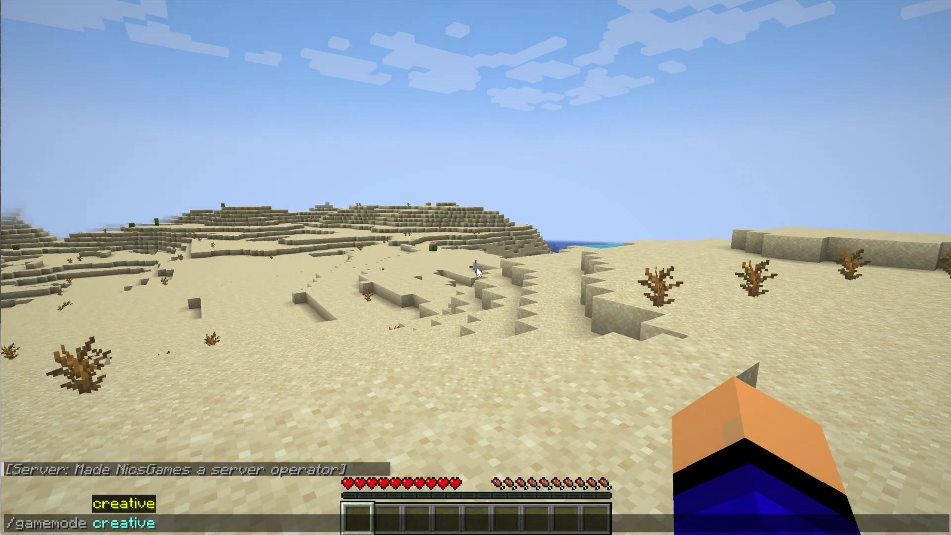
key(Return)
Put a Waystone, a Deepslate Waystone and an Ender Waystone from the creative inventory's Waystones category into hotbar slots 1, 2 and 5.
key(e)
click(606, 115)
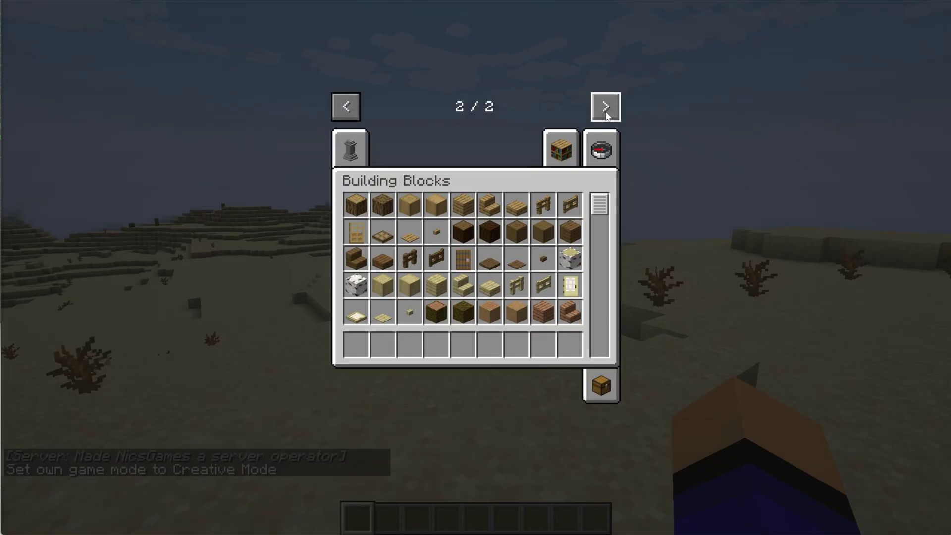
click(363, 161)
click(356, 205)
click(355, 345)
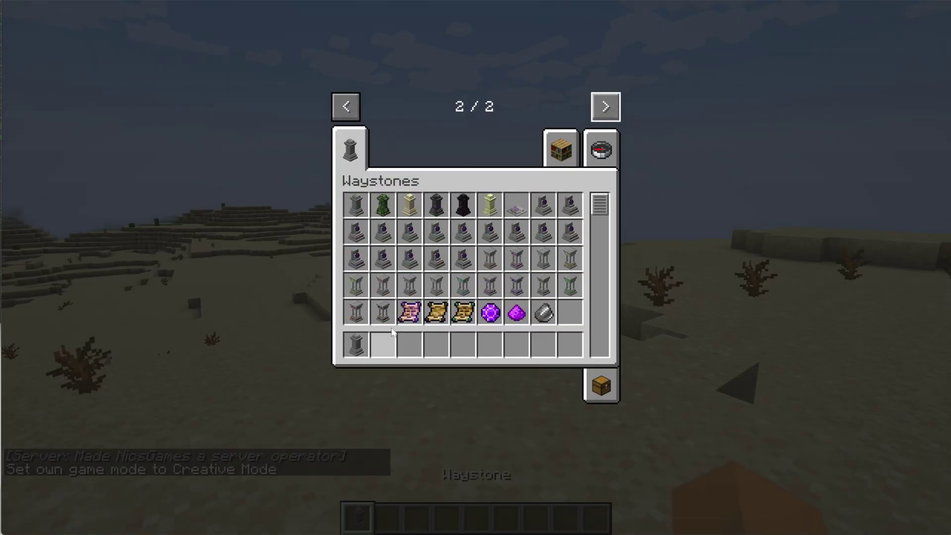
click(491, 205)
click(463, 344)
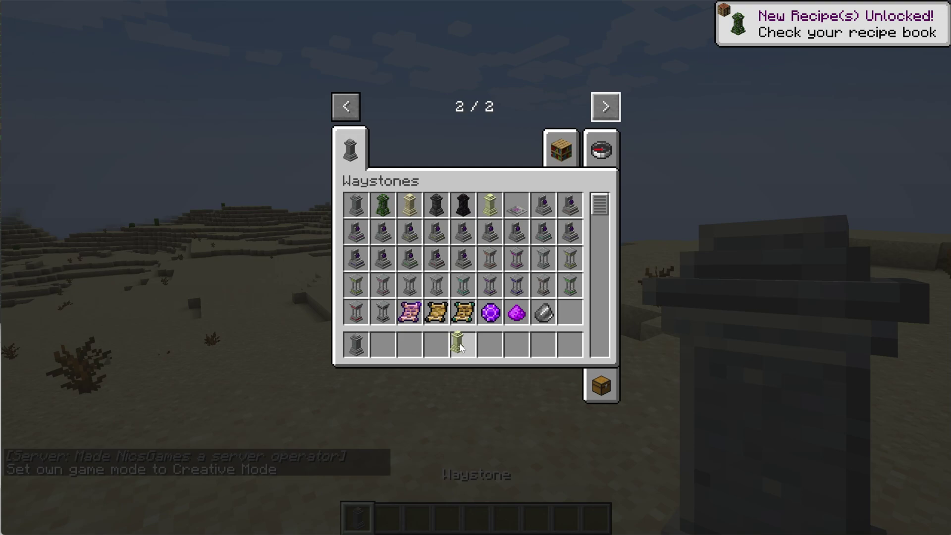
click(389, 355)
key(e)
Place the Waystone named asdf and the Deepslate Waystone named asdfa on the sand.
right_click(475, 268)
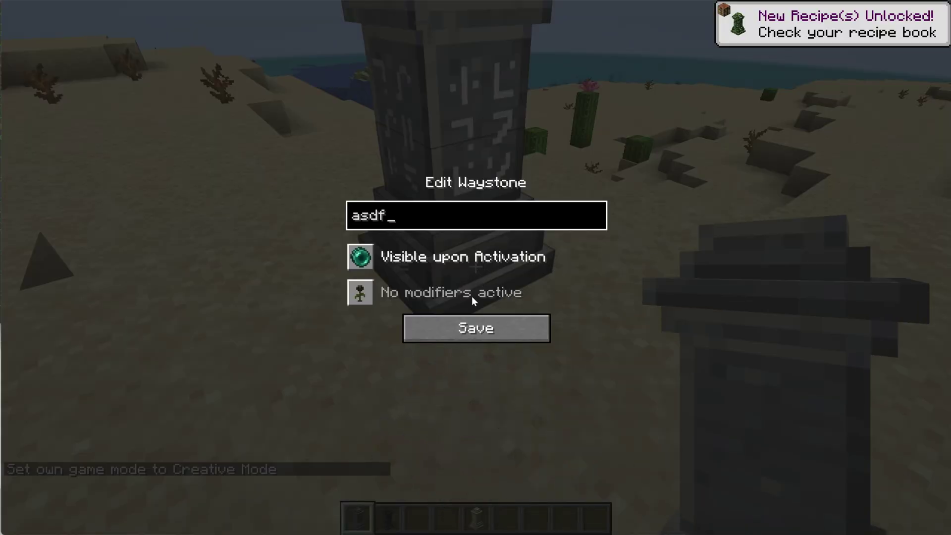
key(Escape)
key(2)
right_click(476, 267)
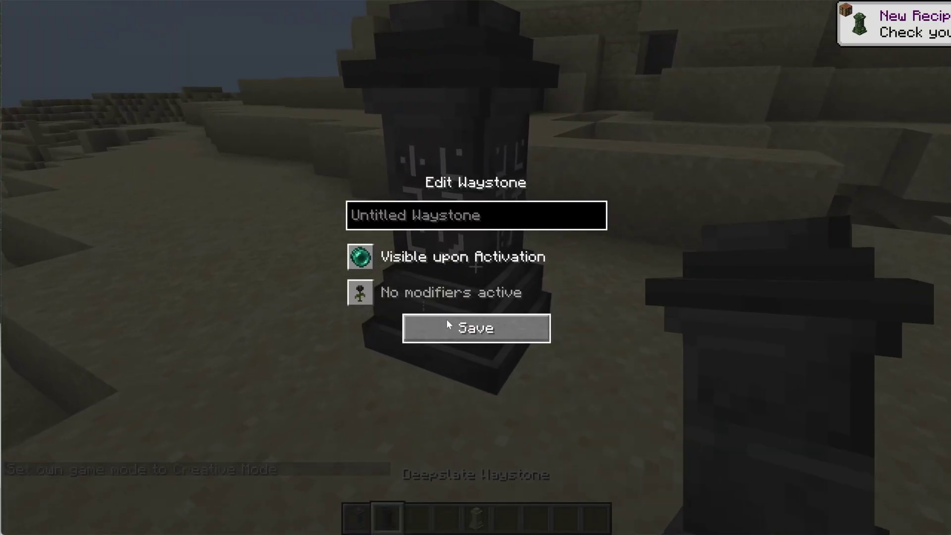
click(447, 319)
Place the Ender Waystone on the sand and save it with the name gasdgfa.
scroll(476, 267, down, 3)
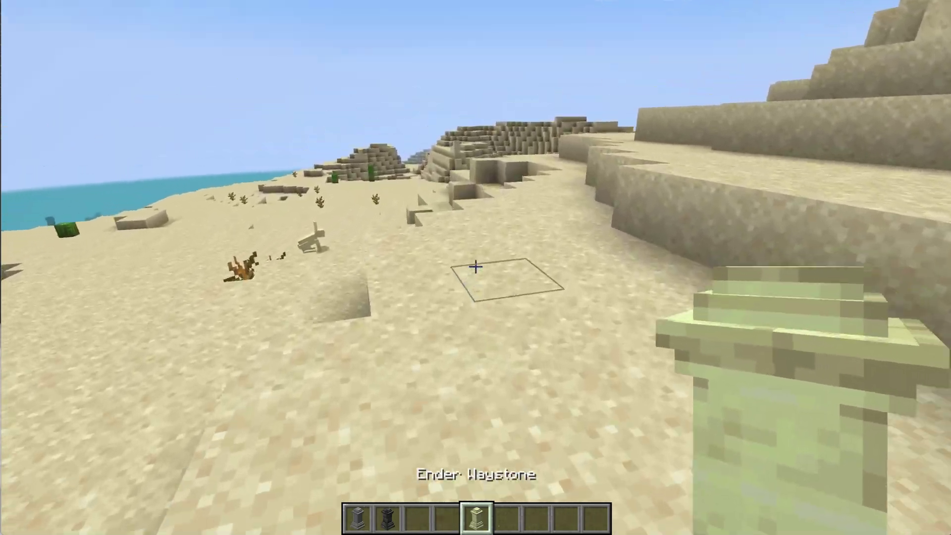
right_click(475, 268)
text(aasdgfa)
click(476, 327)
Test the waystones by teleporting from the Deepslate Waystone to asdf, and from there to gasdgfa.
scroll(476, 268, down, 1)
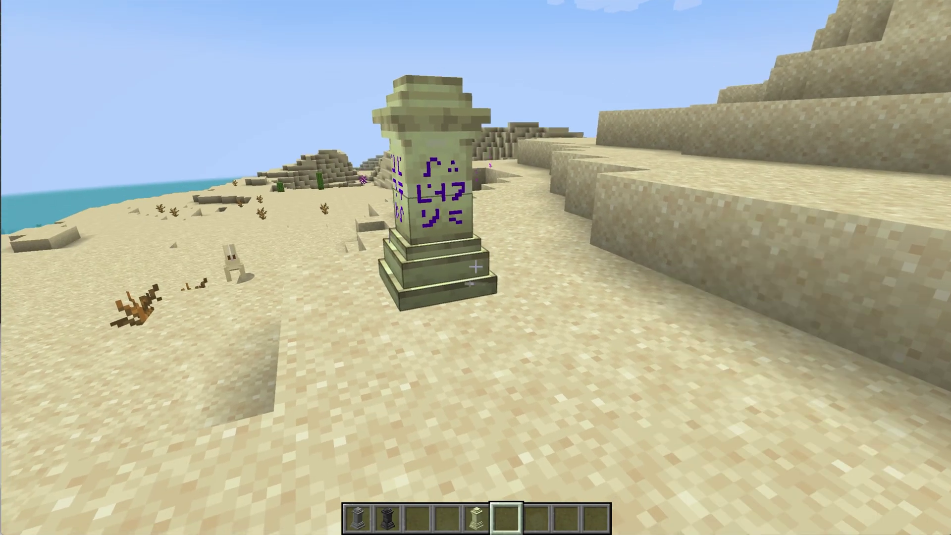
right_click(476, 267)
click(475, 269)
right_click(475, 267)
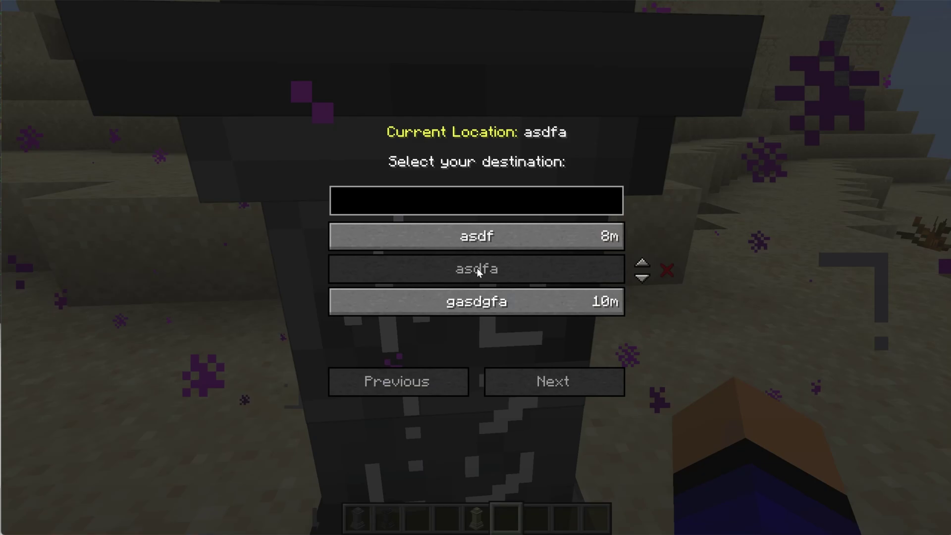
click(477, 235)
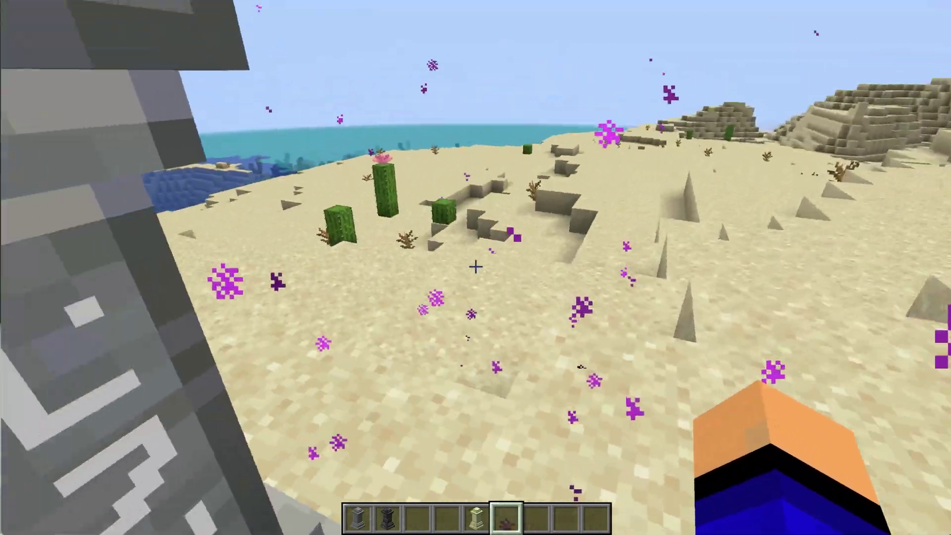
right_click(476, 267)
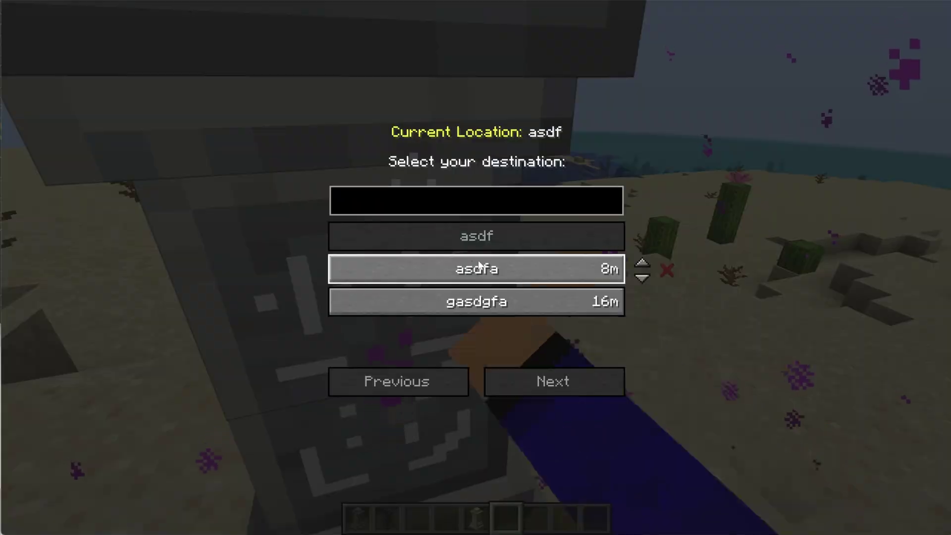
click(479, 266)
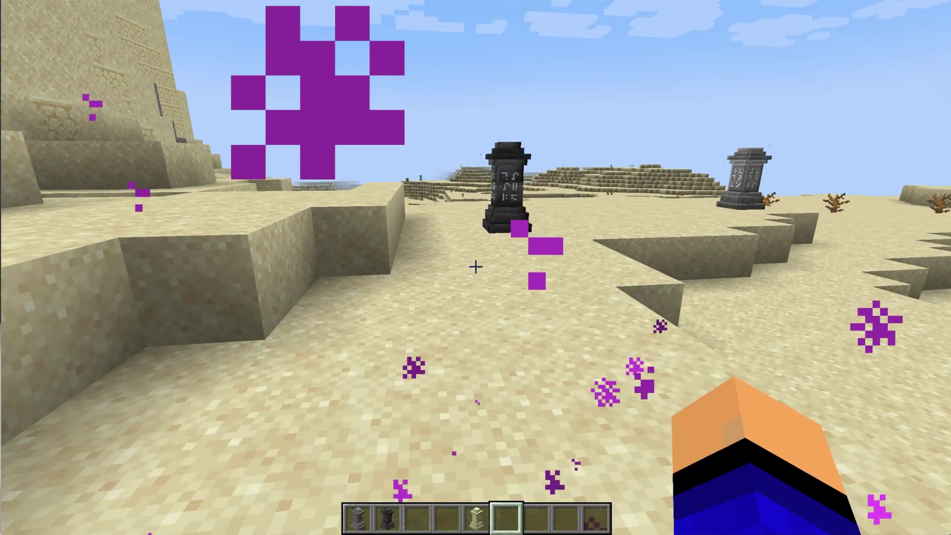